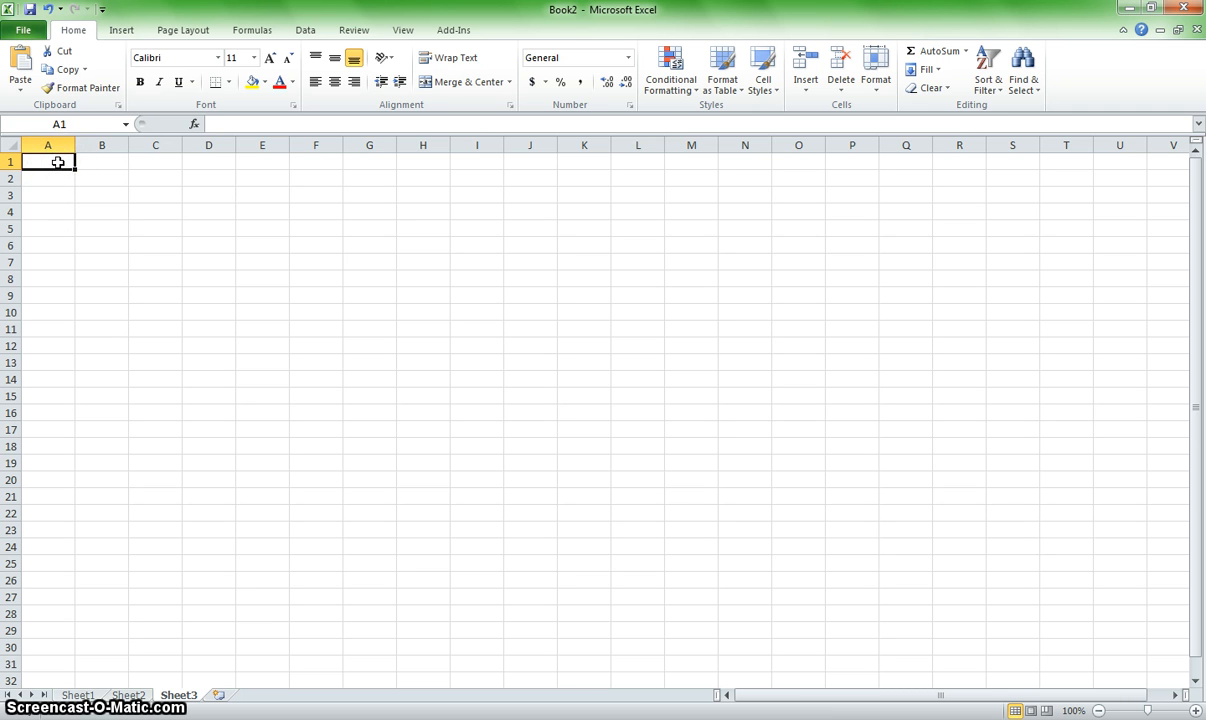
Step: Enter 1 to 4 down column A from A1 and extend the series down to 23 in A23
text(1)
key(Return)
text(2)
key(Return)
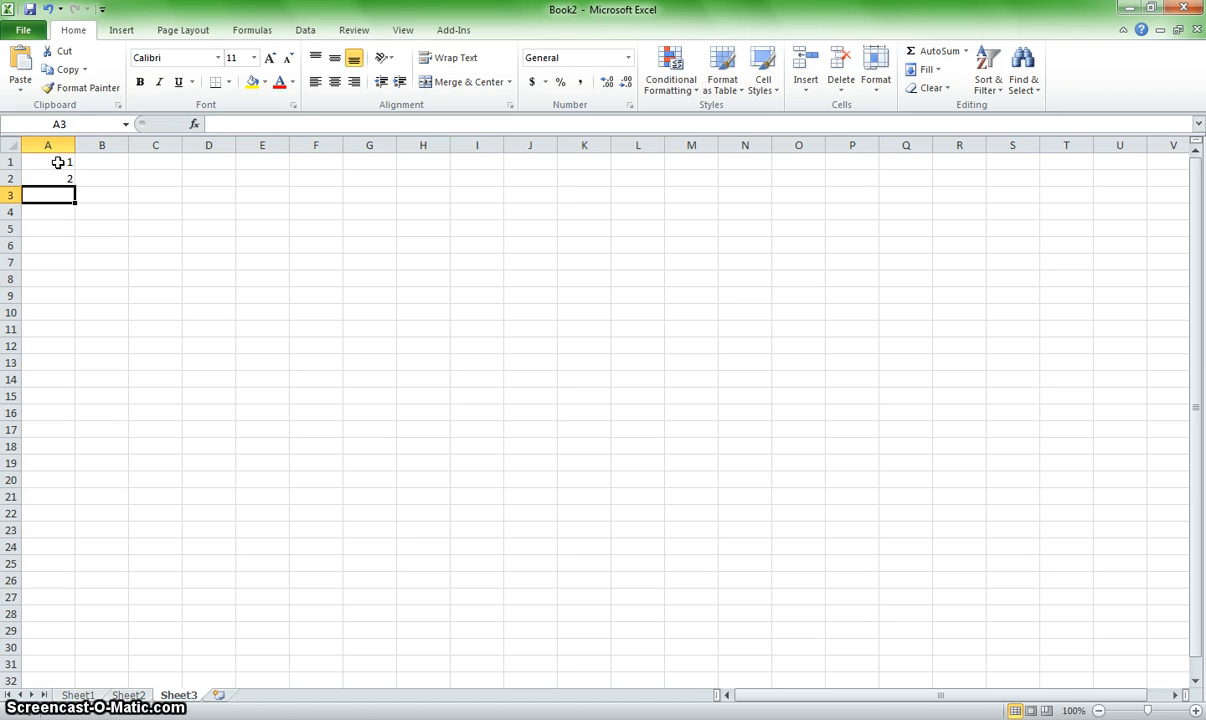
text(3)
key(Return)
text(4)
key(Return)
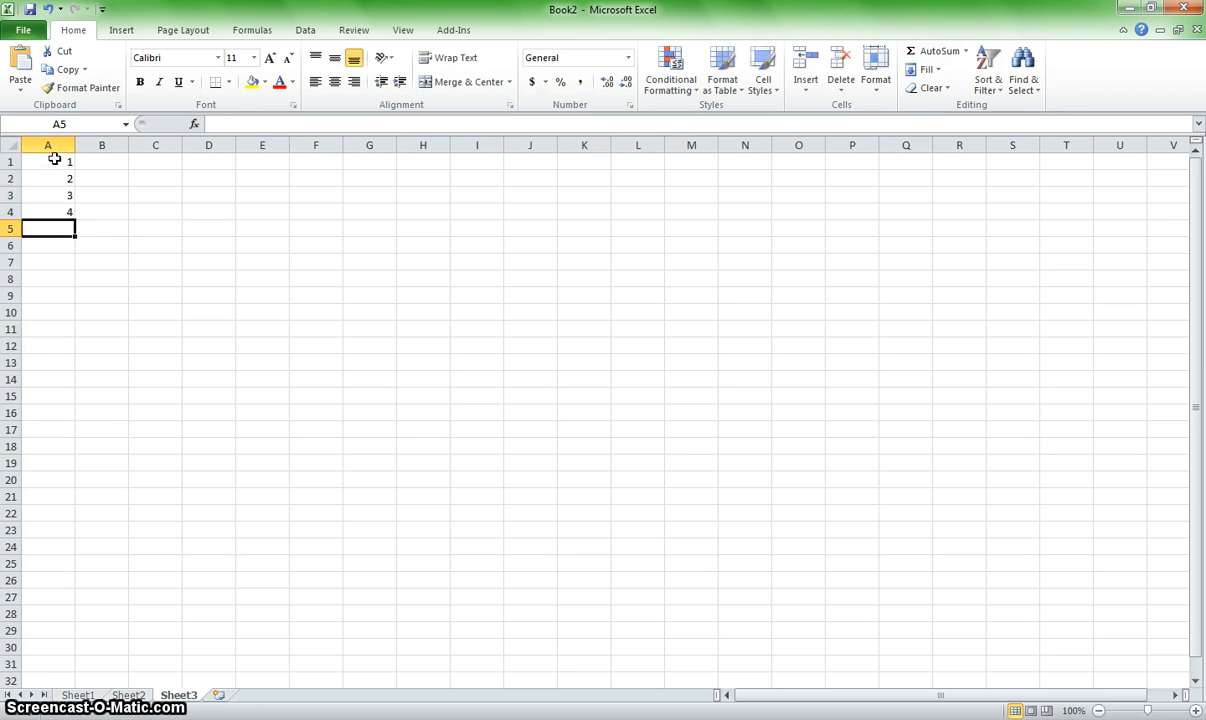
click(56, 162)
drag(53, 184, 53, 545)
Step: Enter 10 to 15 down column B from B1 and extend the series down to 31 in B22
click(107, 163)
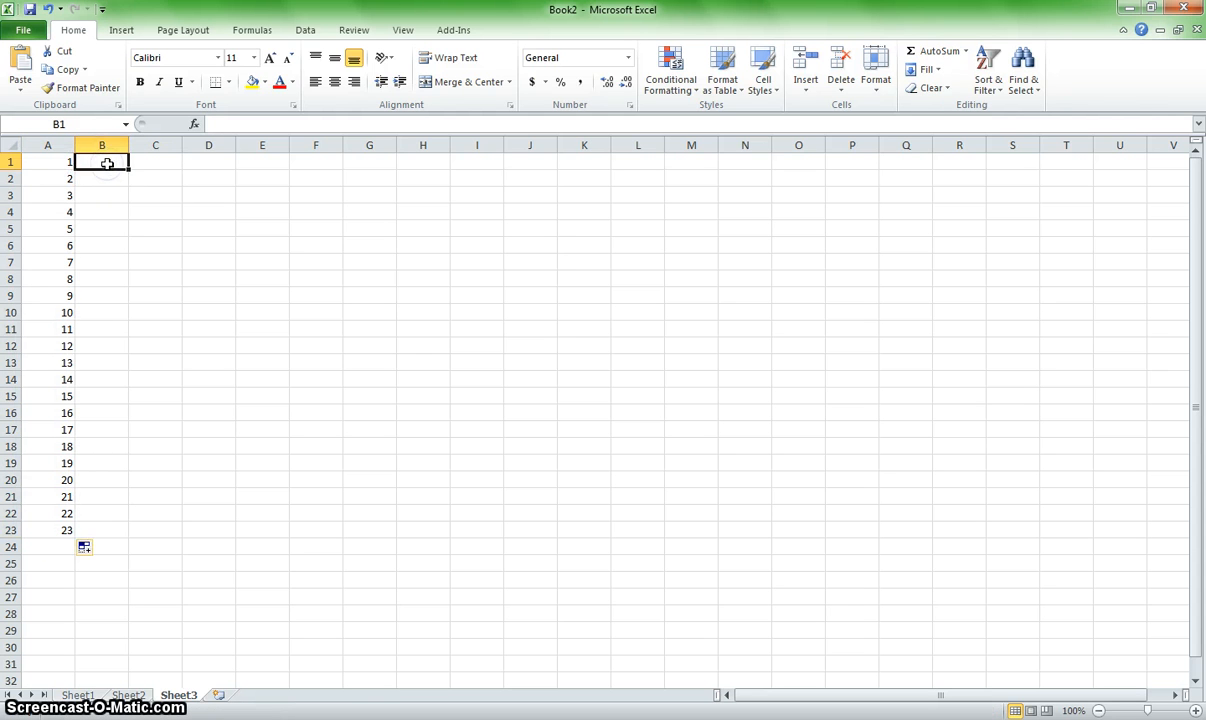
text(10)
key(Return)
text(11)
key(Return)
text(12)
key(Return)
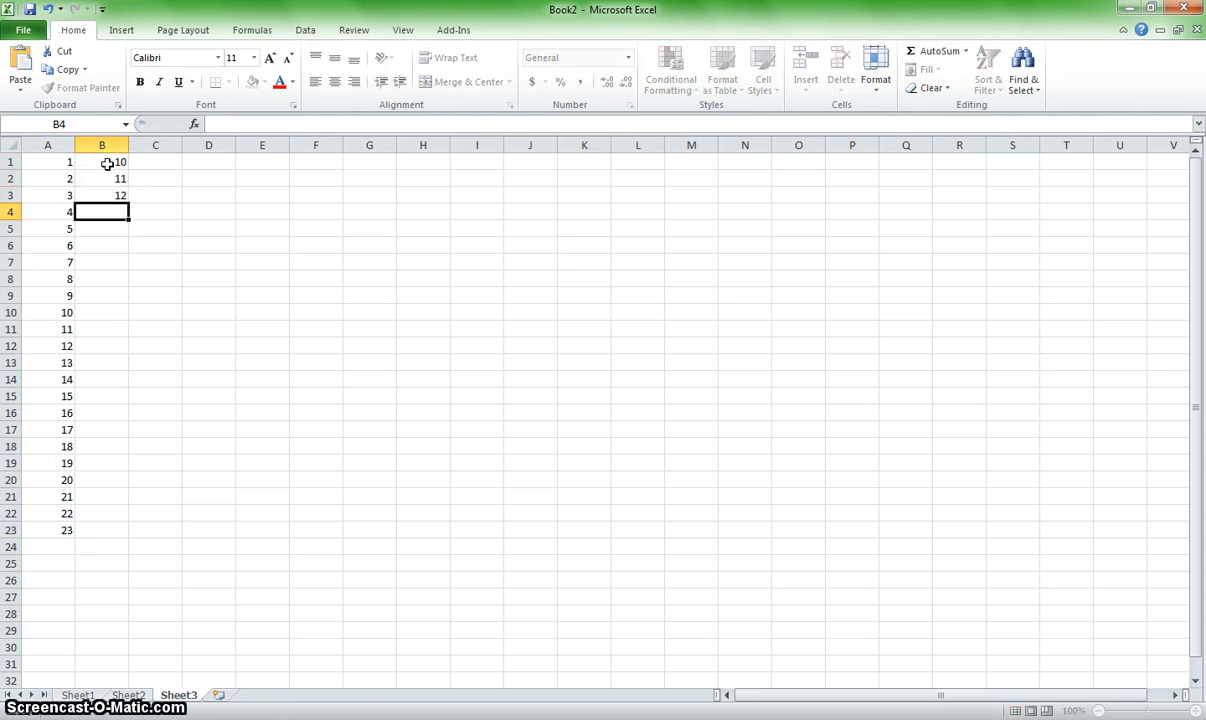
text(13)
key(Return)
text(14)
key(Return)
text(15)
key(Return)
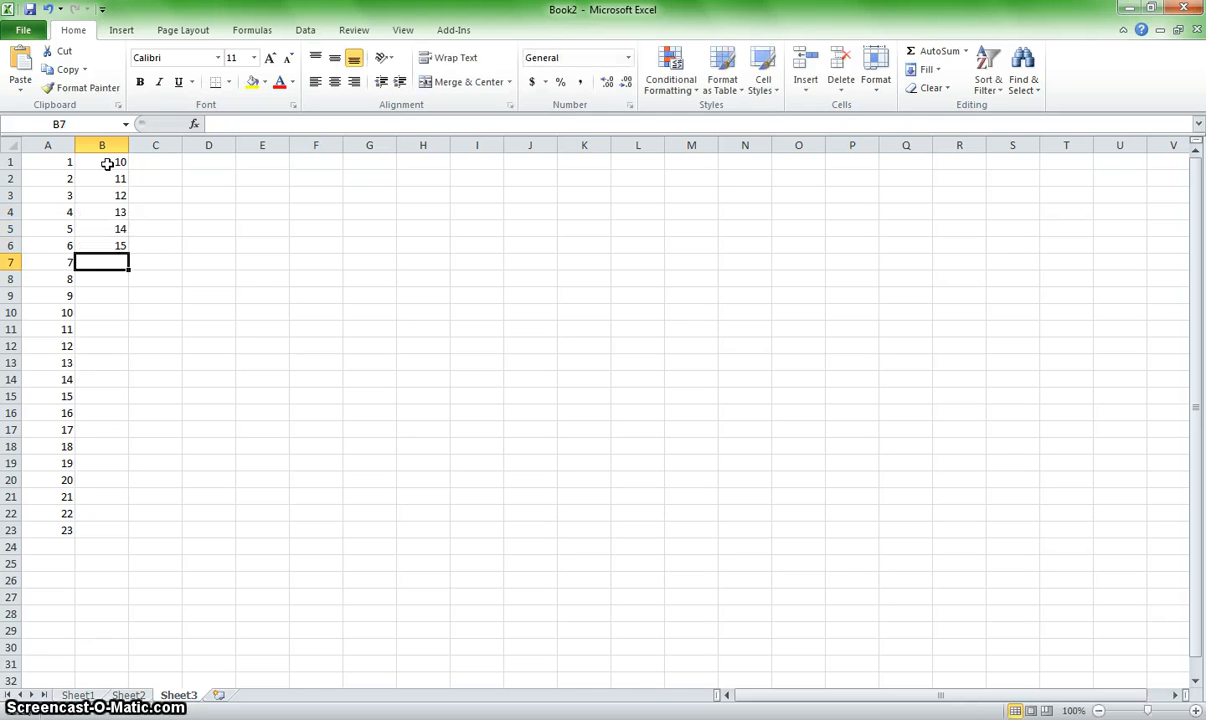
drag(116, 213, 125, 513)
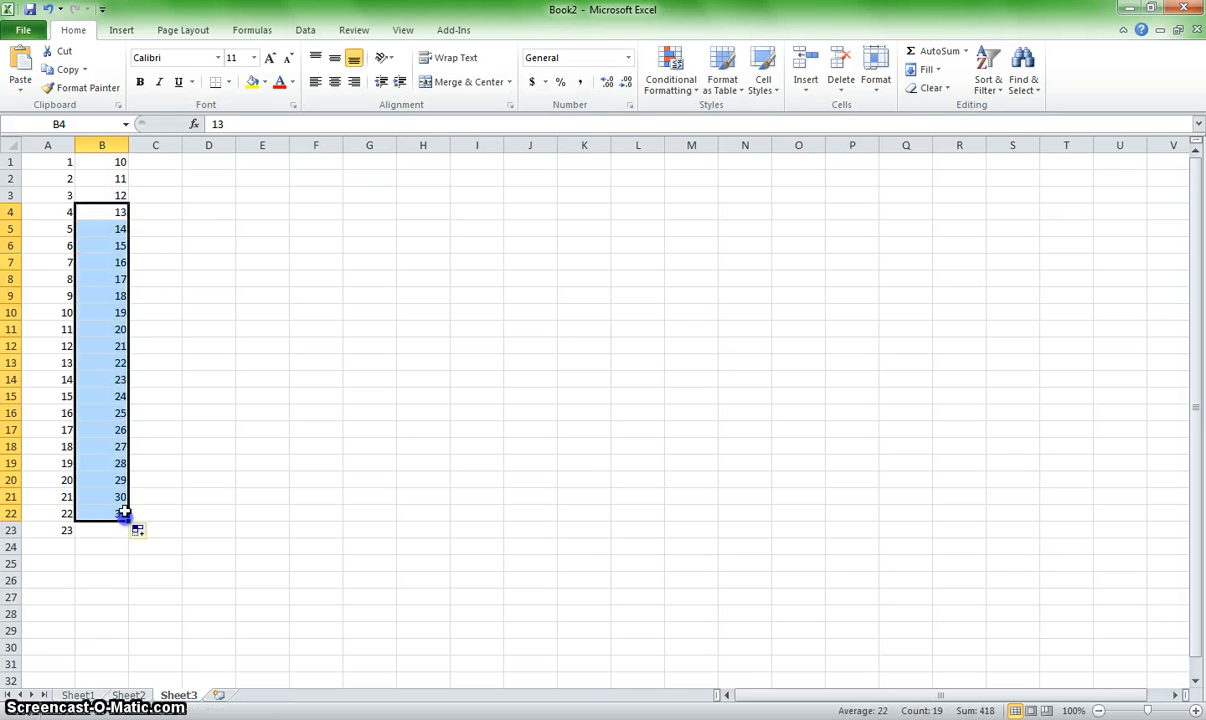
Step: Enter 20, 21 and 22 down column C from C1 and extend the series down to 40 in C21
click(162, 161)
text(20)
key(Return)
text(21)
key(Return)
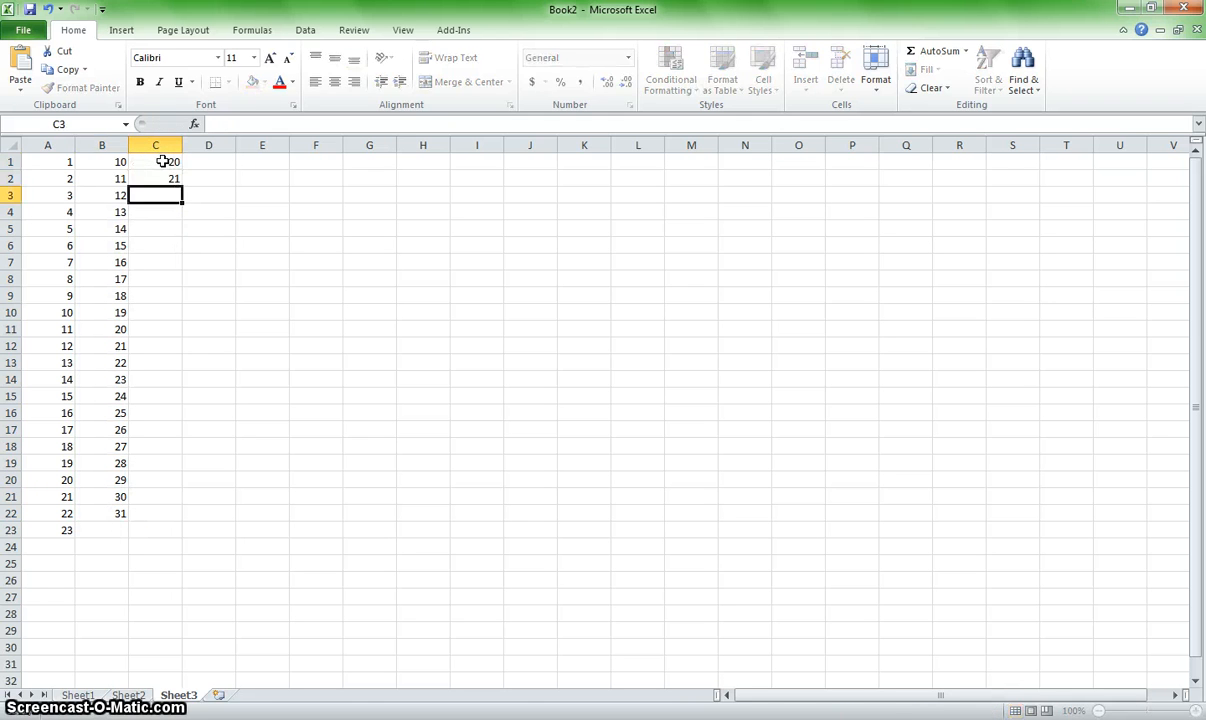
text(22)
key(Return)
drag(166, 161, 152, 510)
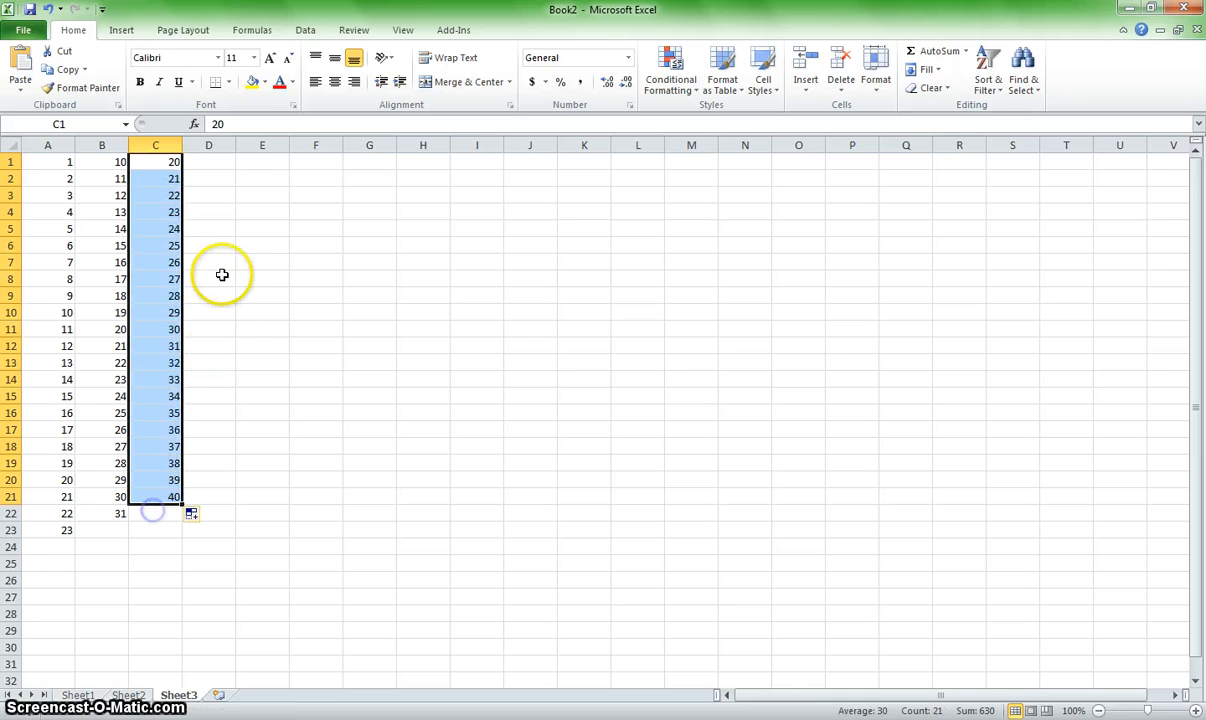
Step: Enter 30 and 31 in D1 and D2 and extend the series down to 53 in D24
click(205, 162)
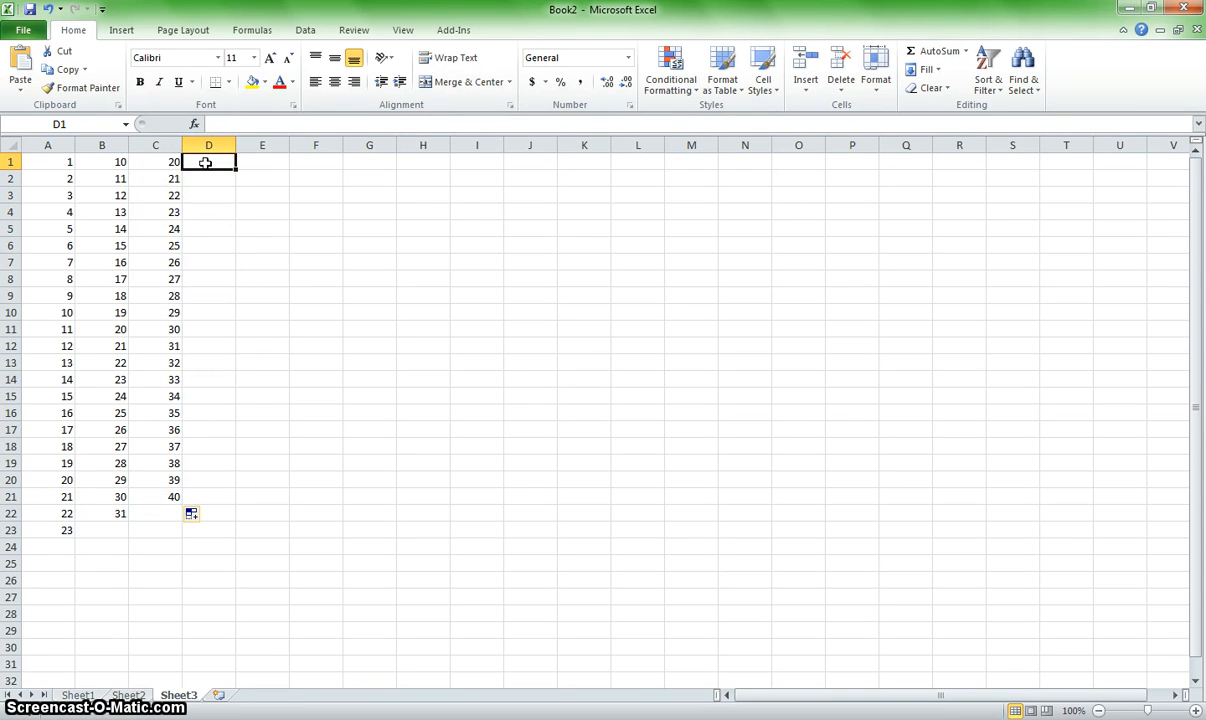
text(30)
key(Return)
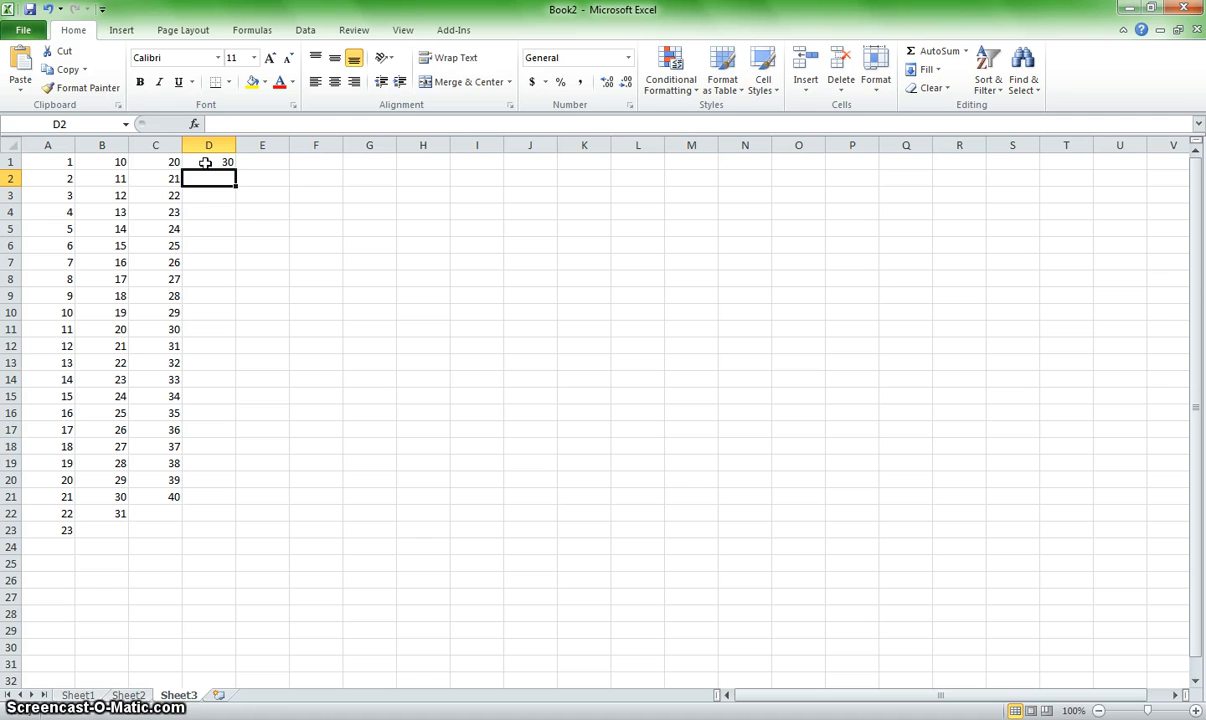
text(31)
key(Return)
drag(207, 162, 200, 546)
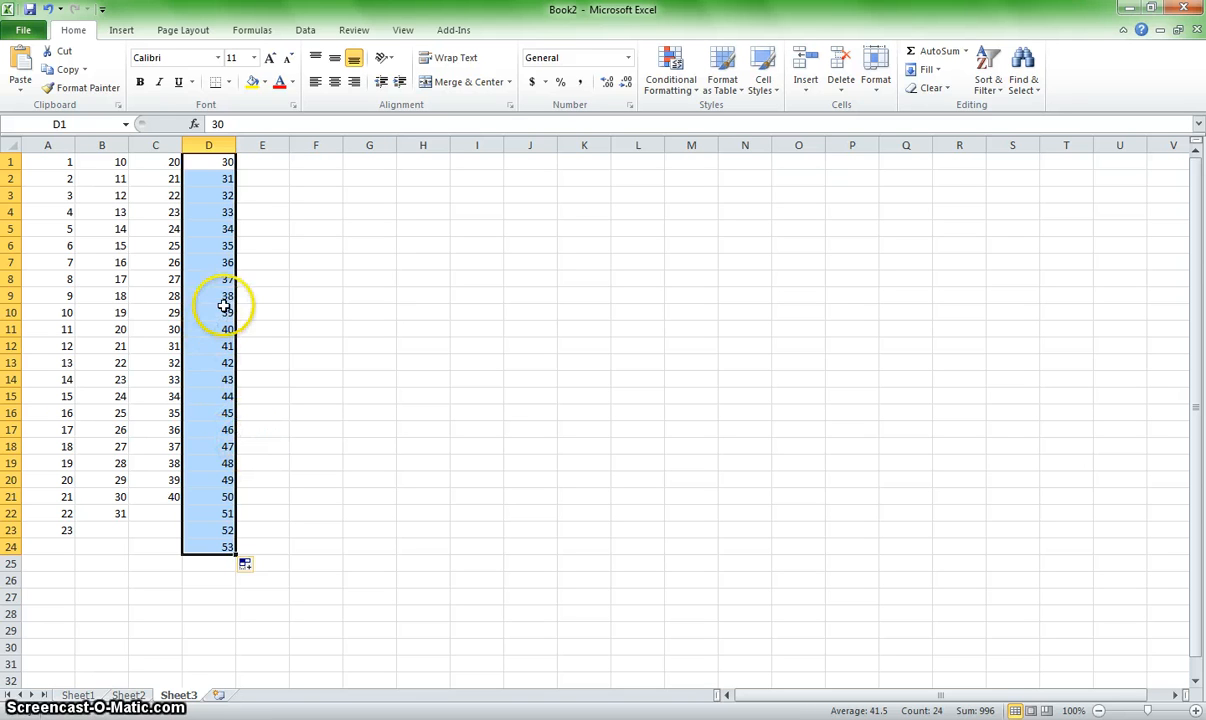
Step: Move the content of cell A3 to the empty cell H10
click(213, 268)
click(66, 195)
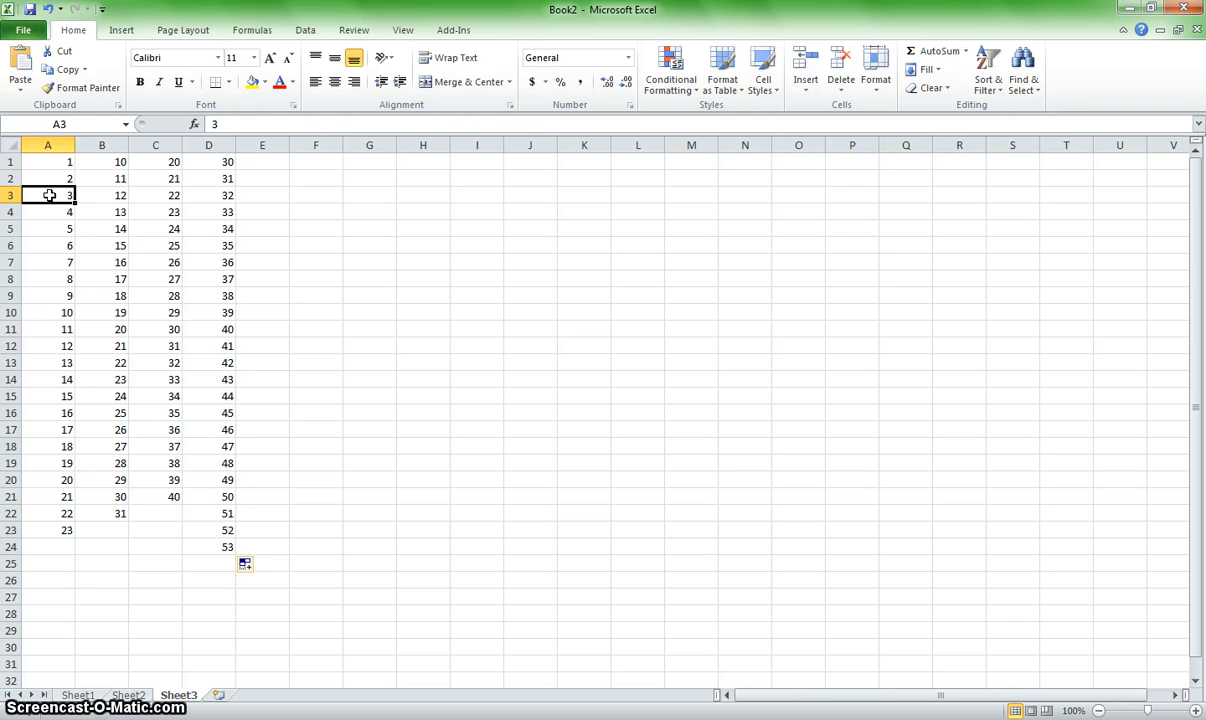
click(52, 195)
drag(53, 208, 428, 311)
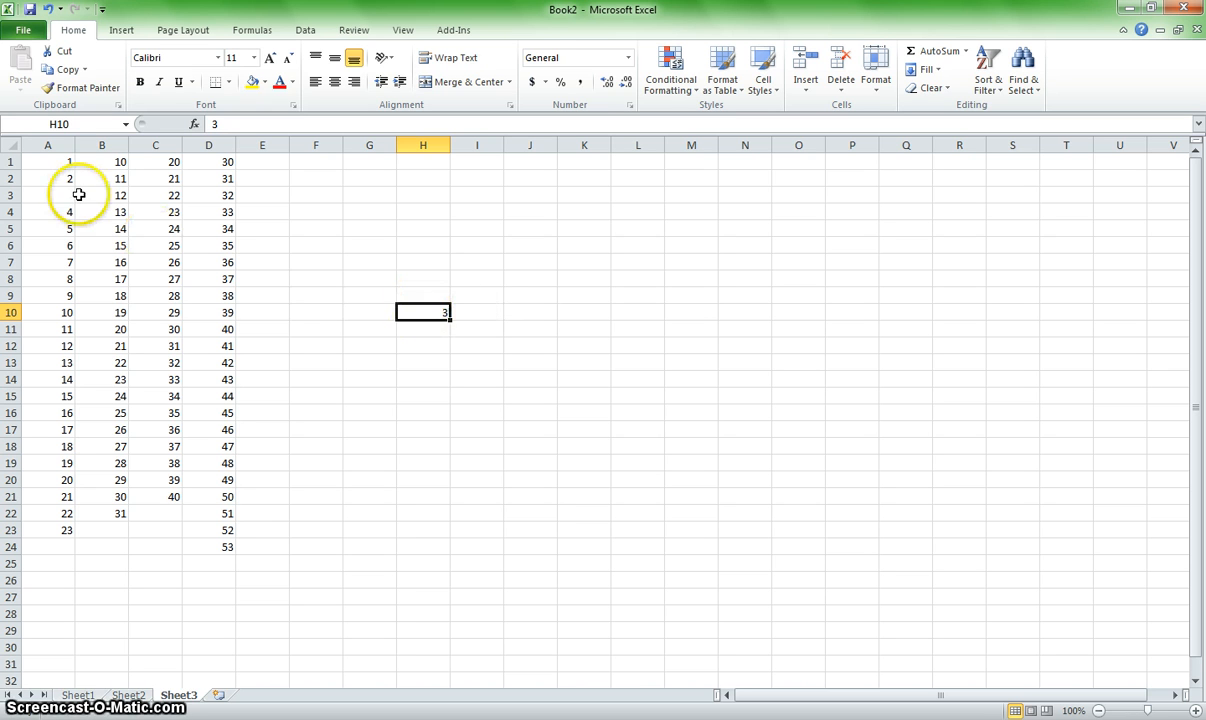
Step: Move the content of cell B7 to the empty cell F6
click(106, 261)
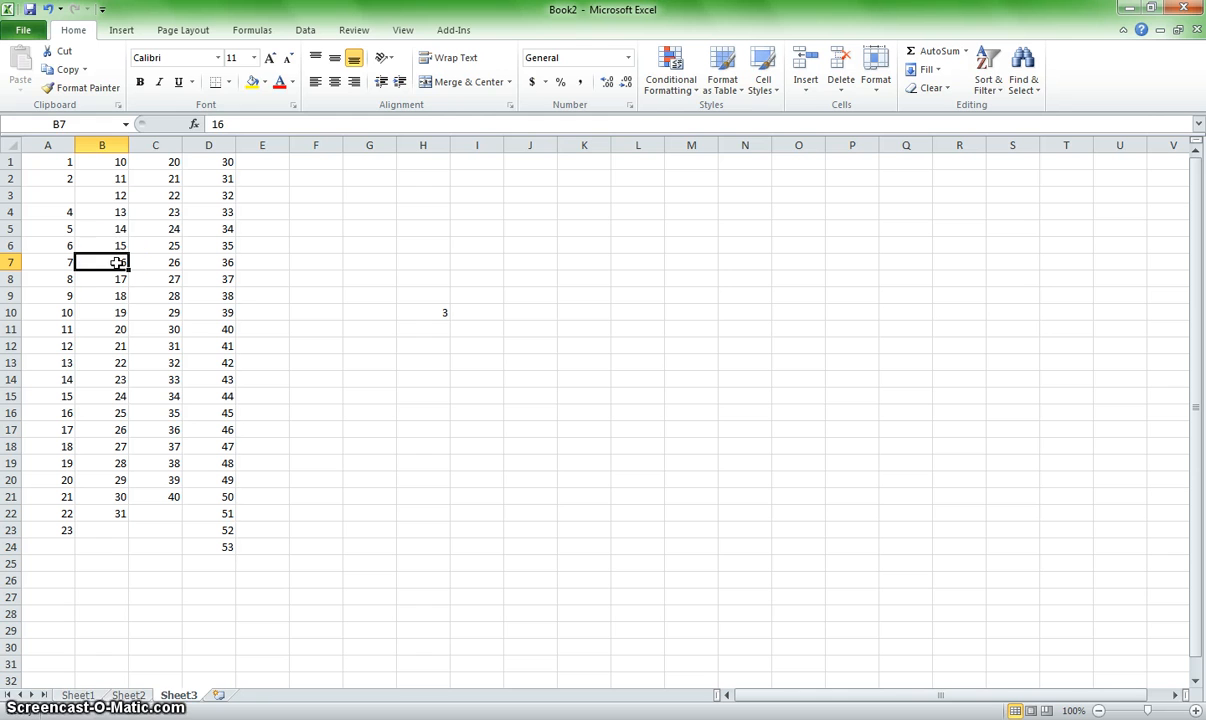
click(98, 262)
click(107, 274)
drag(107, 274, 326, 248)
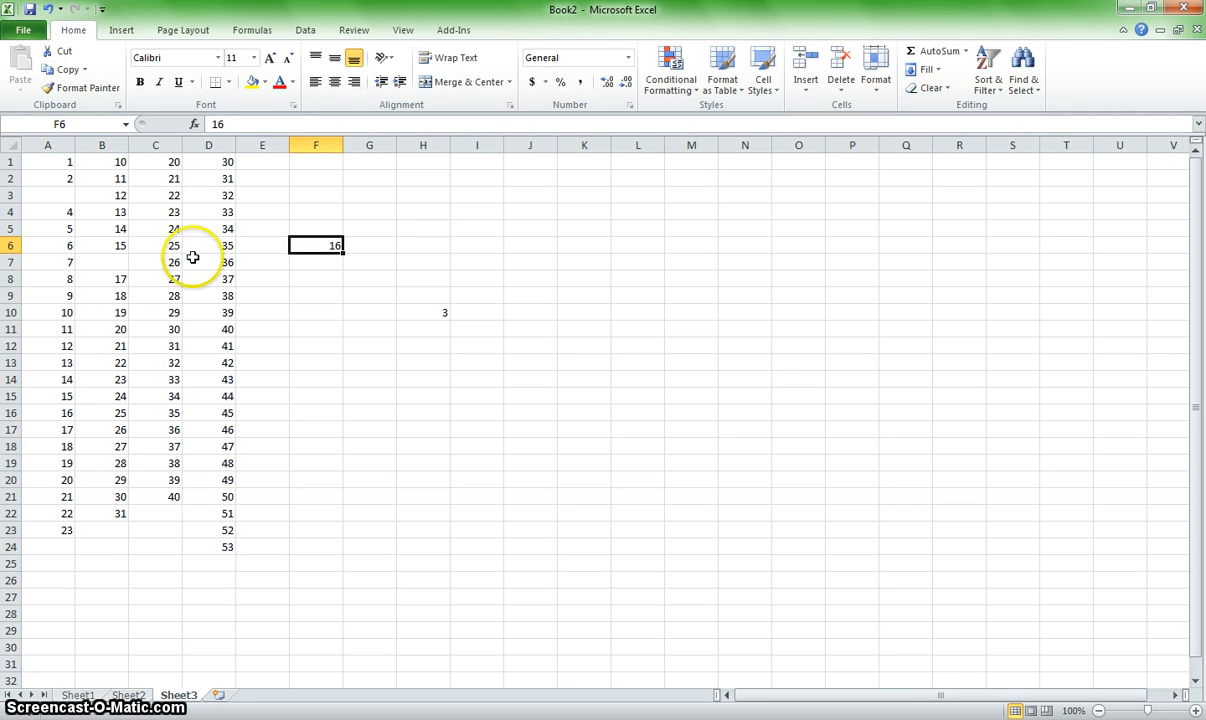
Step: Move the content of B8 onto C11, replacing the value there, and move it on to F9
click(117, 278)
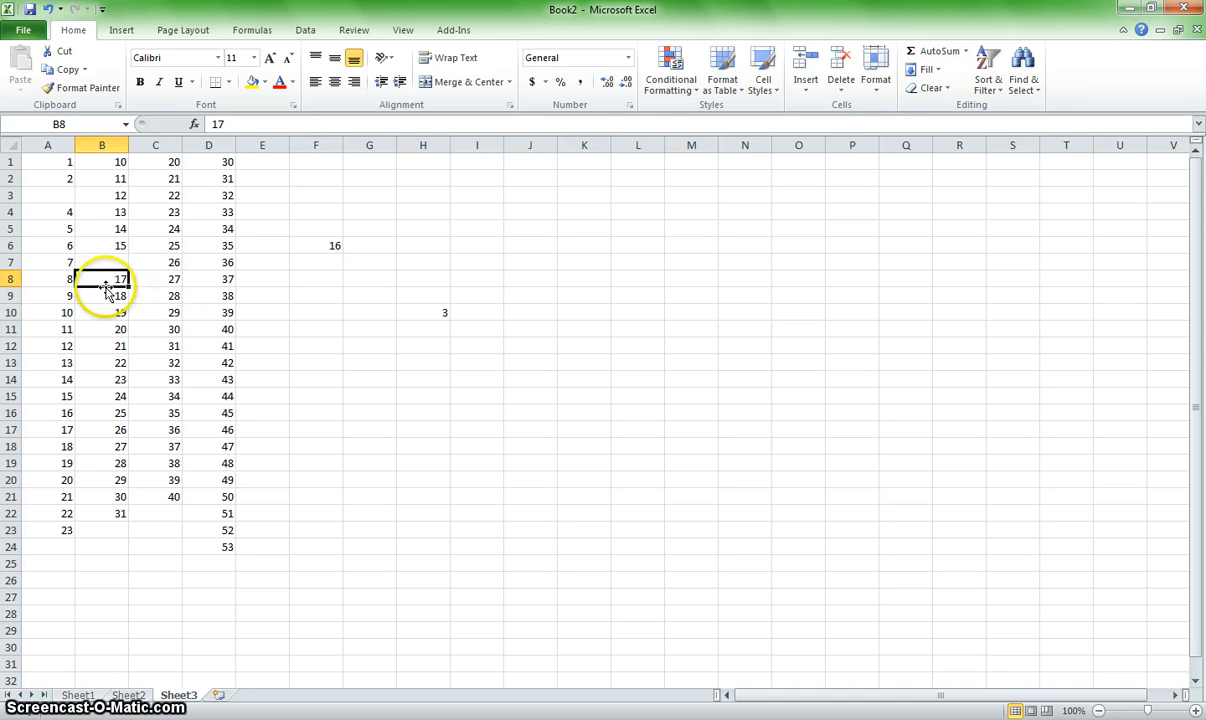
drag(108, 287, 172, 337)
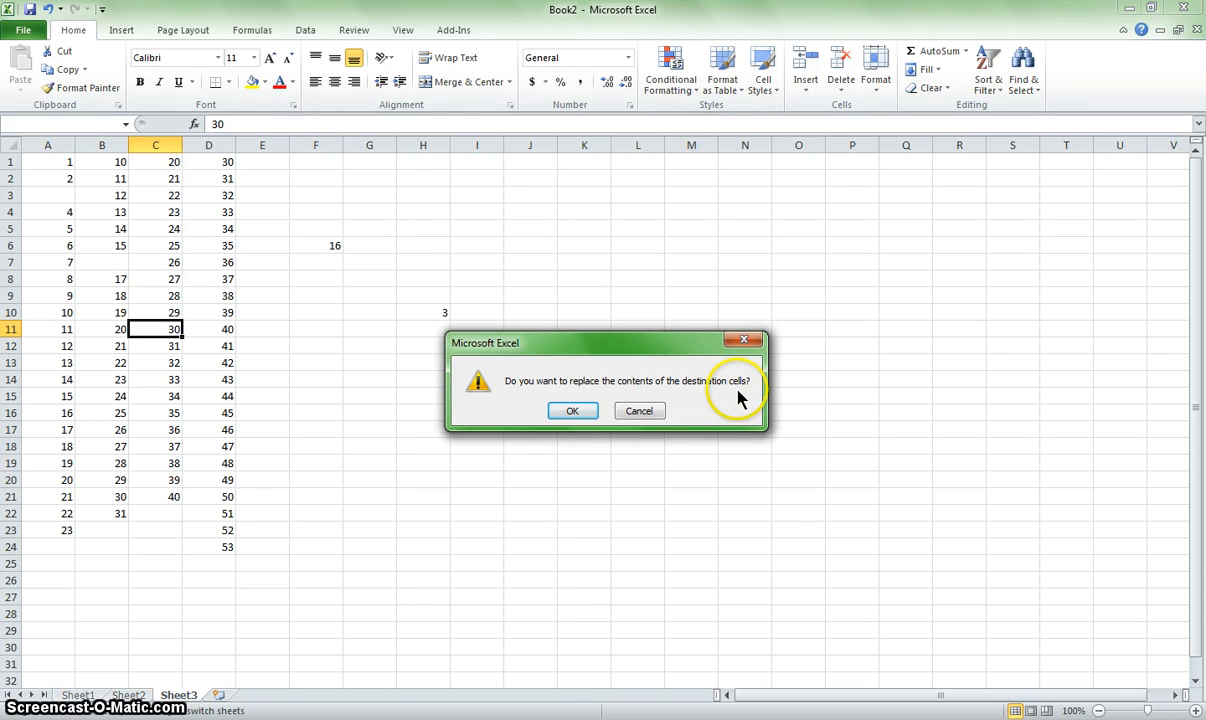
click(572, 411)
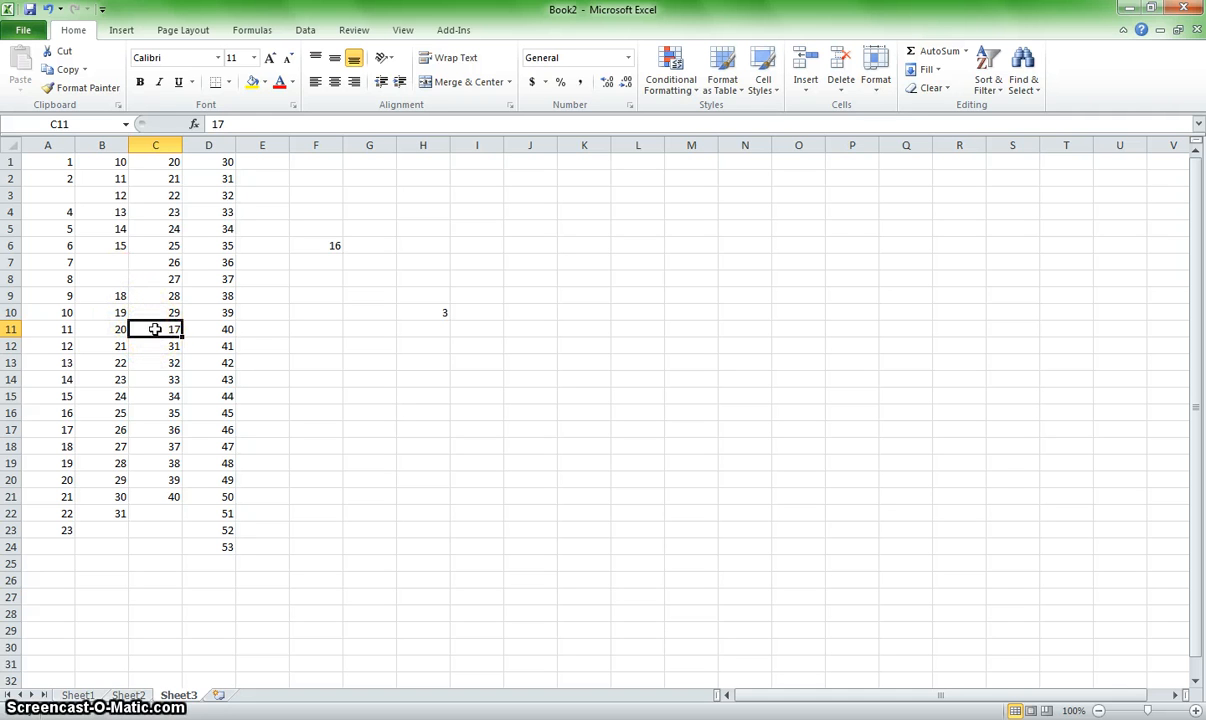
drag(155, 329, 326, 296)
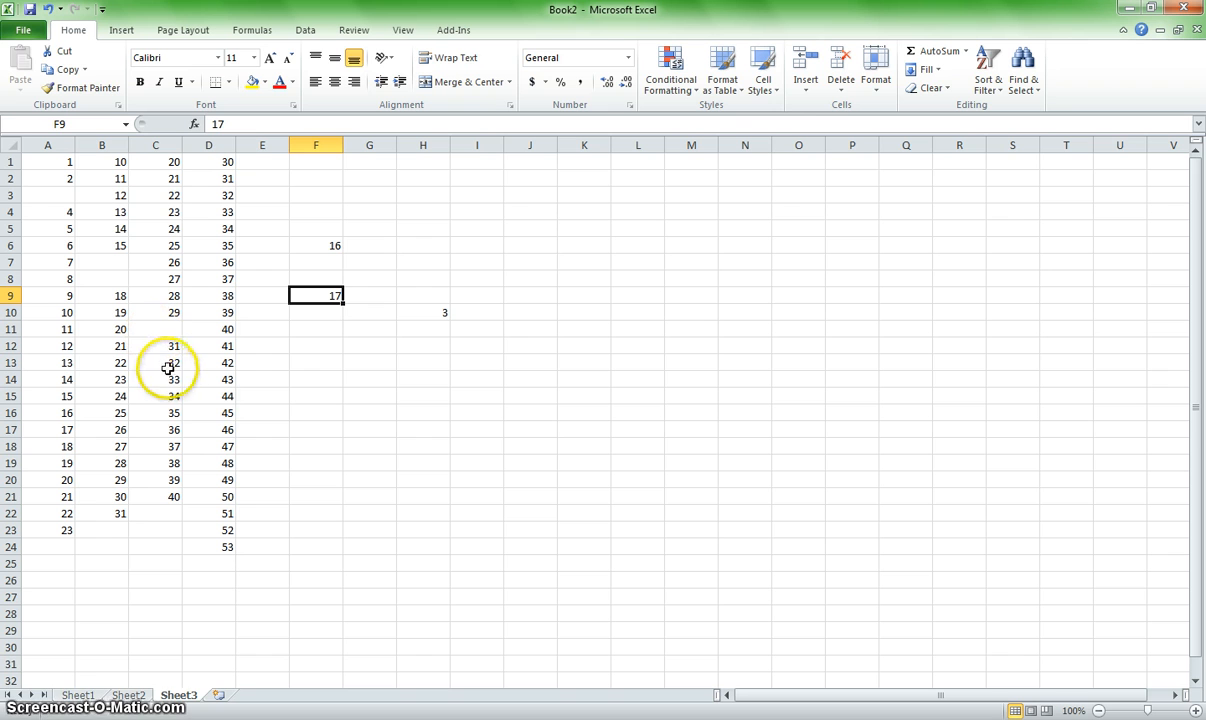
Step: Move the block of cells C13:D19 to I14:J20 and deselect it
click(158, 363)
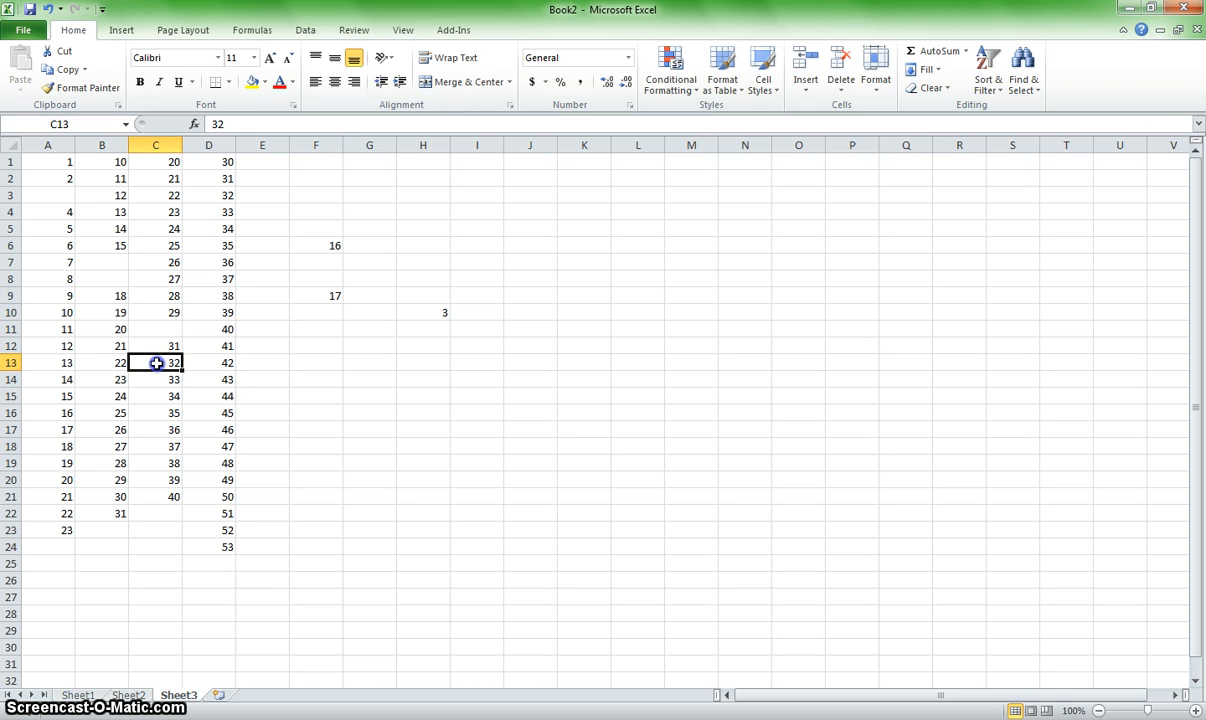
drag(157, 363, 231, 457)
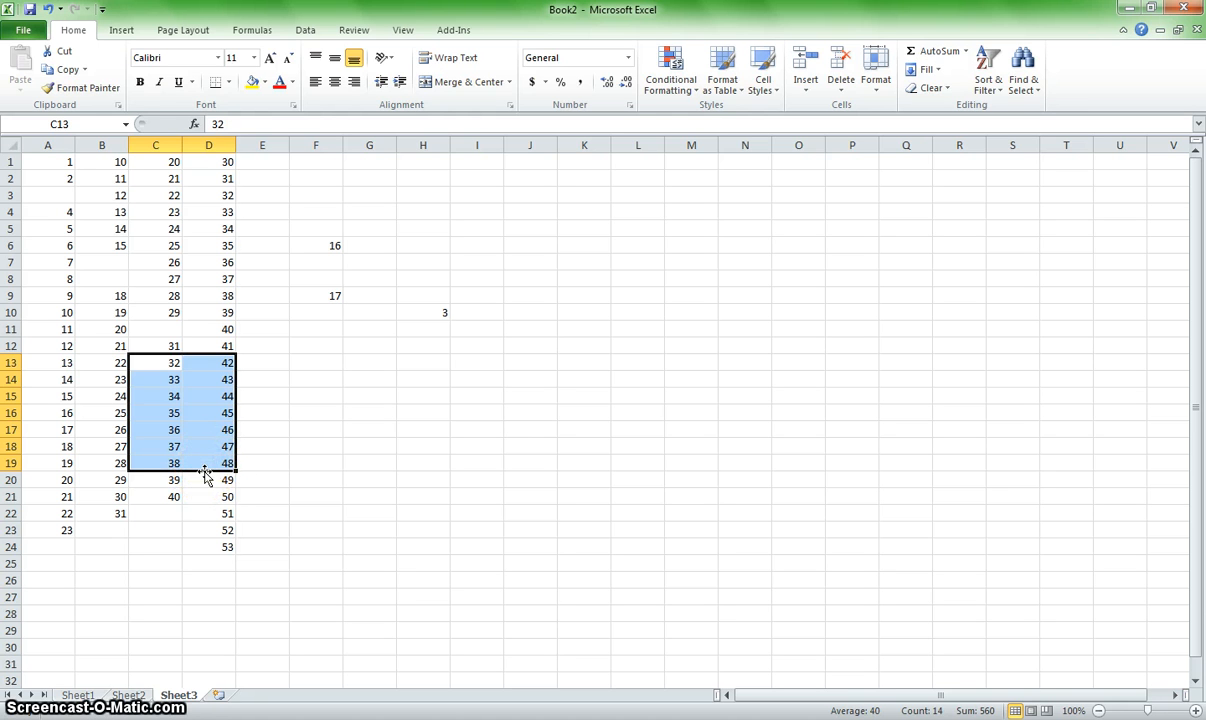
mouse_move(205, 476)
mouse_down()
mouse_move(172, 479)
mouse_move(124, 425)
mouse_move(153, 328)
mouse_move(231, 430)
mouse_move(145, 476)
mouse_move(248, 380)
mouse_move(202, 466)
mouse_up()
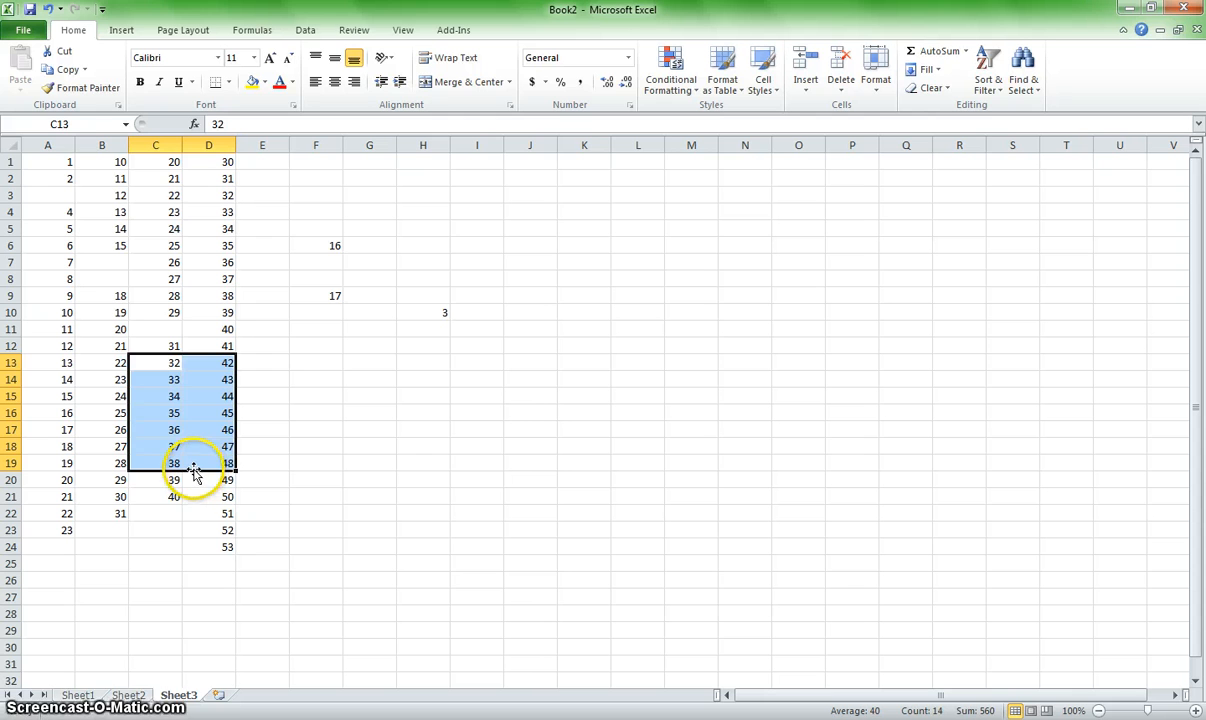
drag(194, 474, 547, 477)
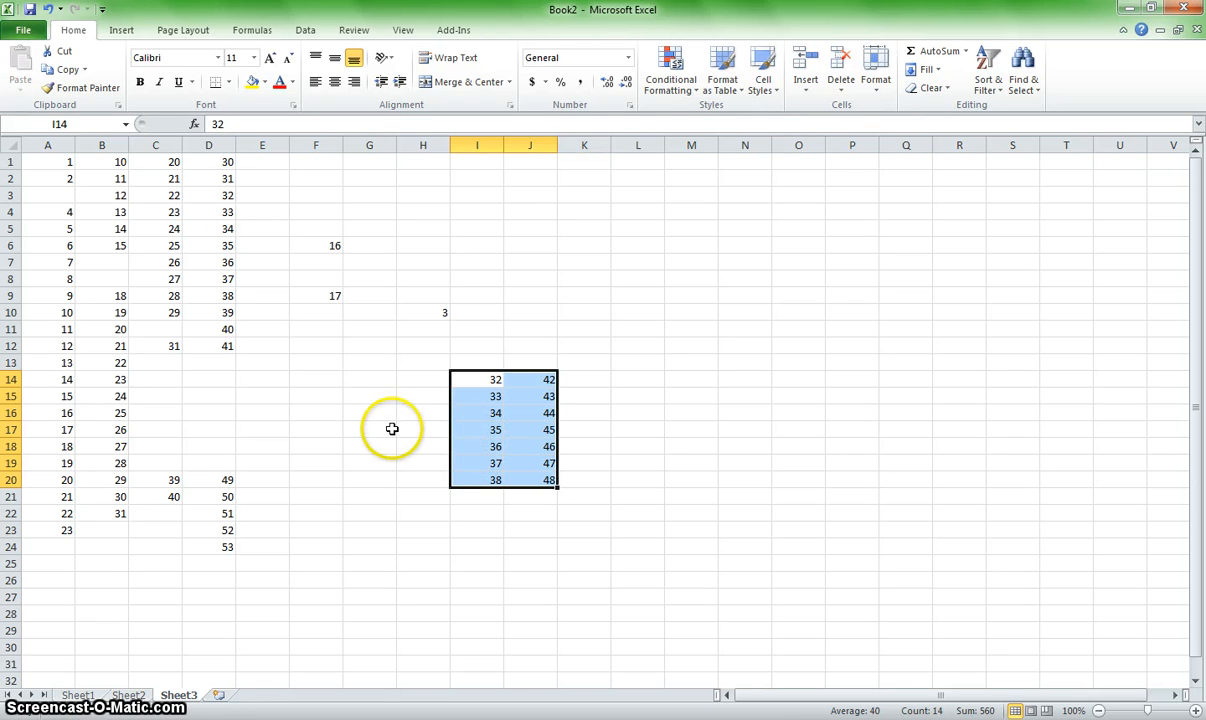
click(279, 384)
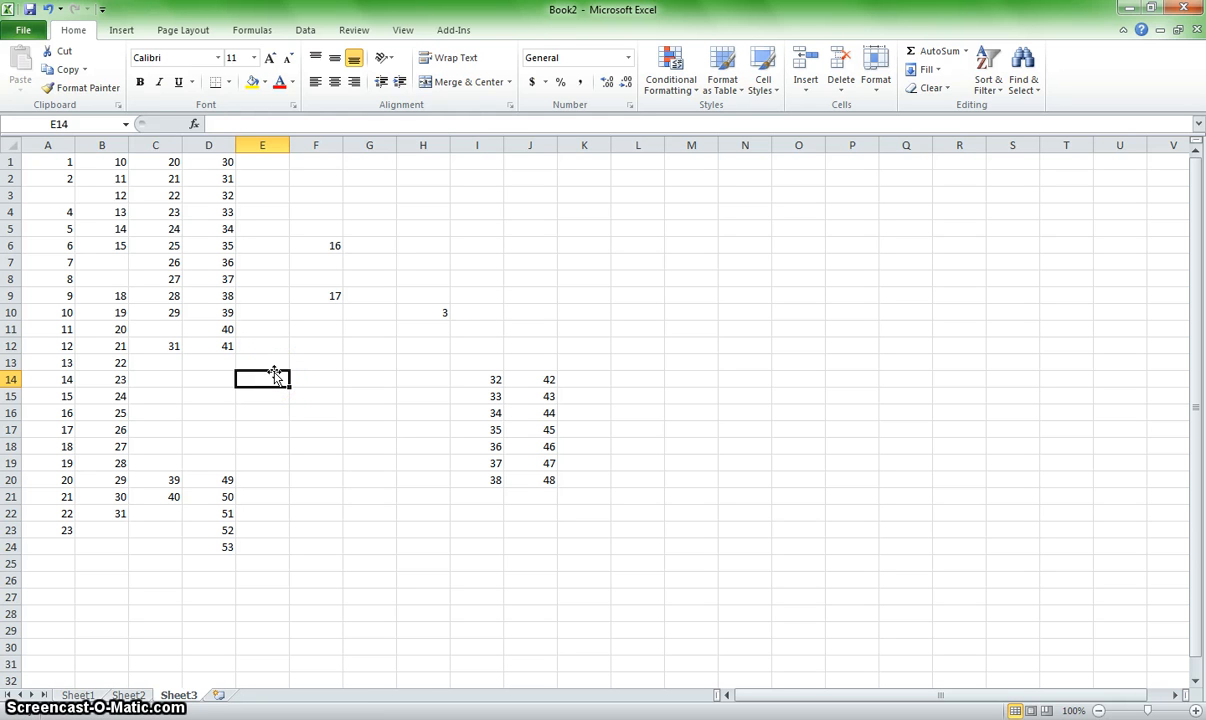
Step: Copy the value of D12 down through D18 and the value of D2 across through L2 by filling
click(228, 346)
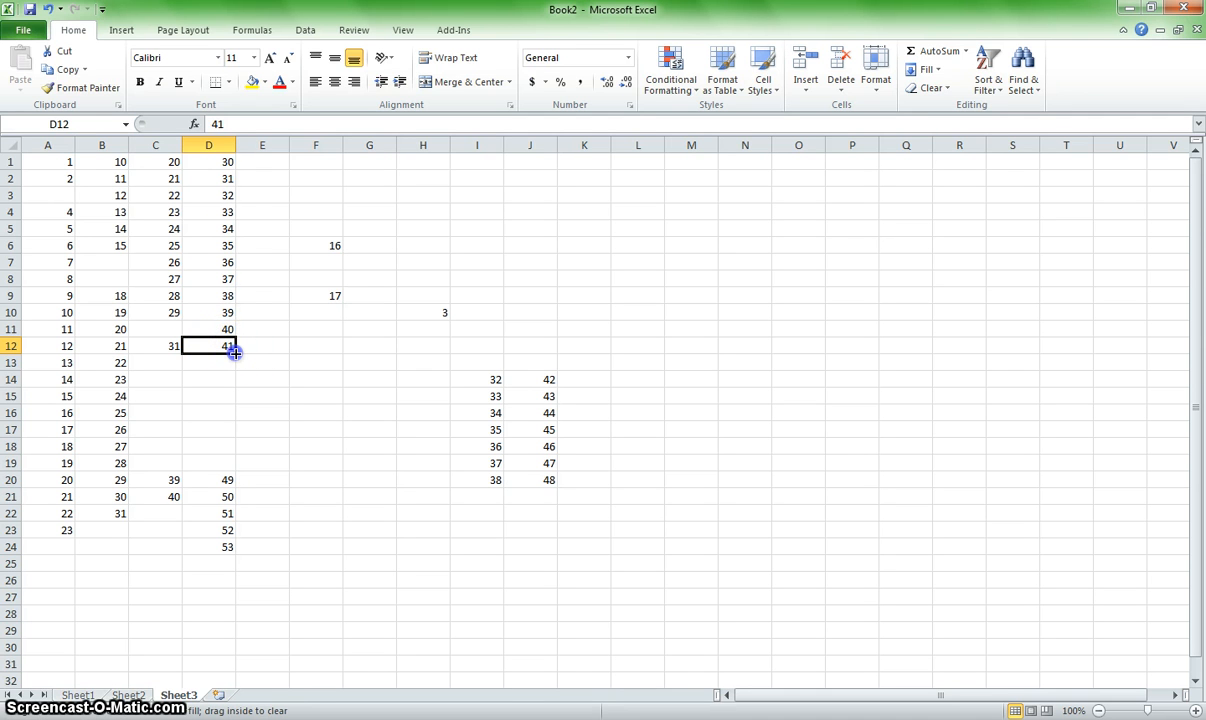
drag(231, 372, 234, 447)
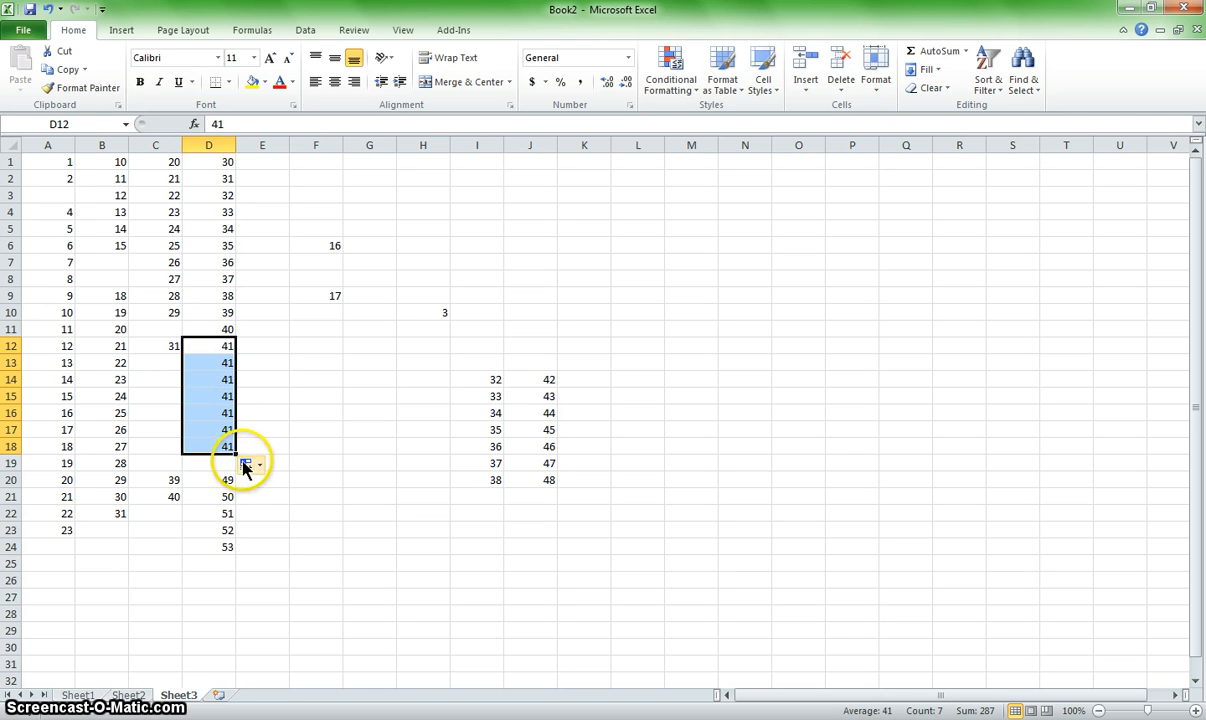
click(227, 180)
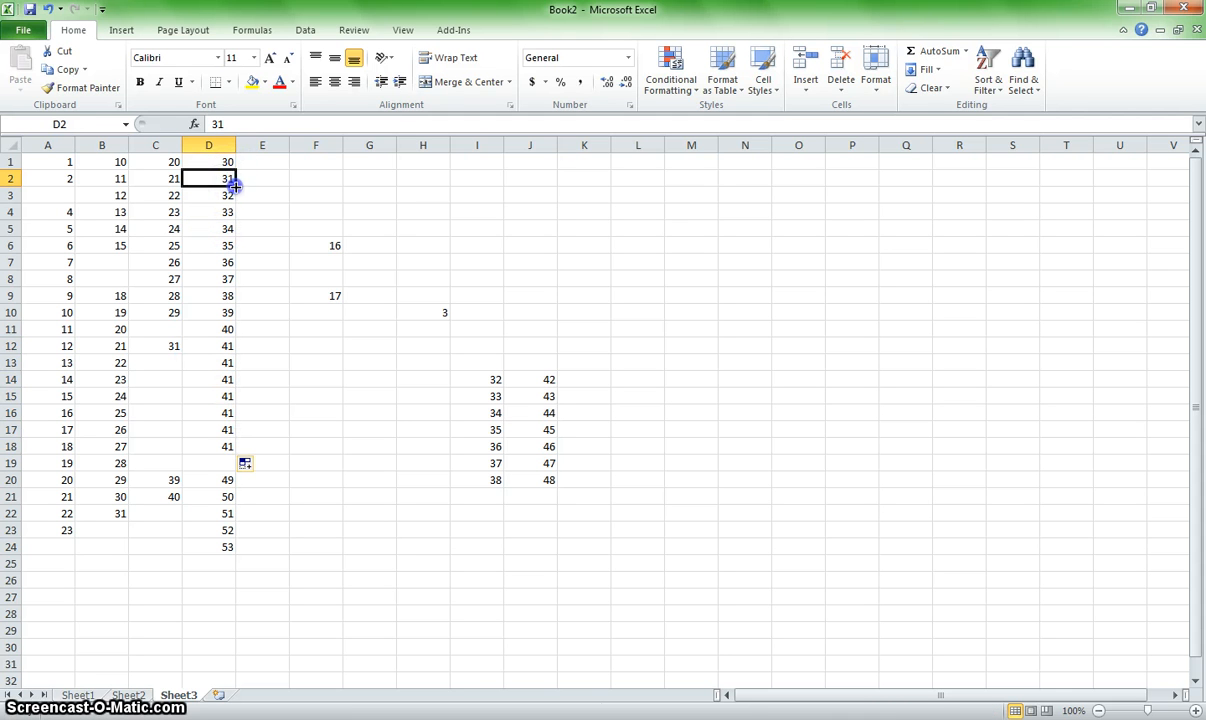
drag(234, 185, 645, 180)
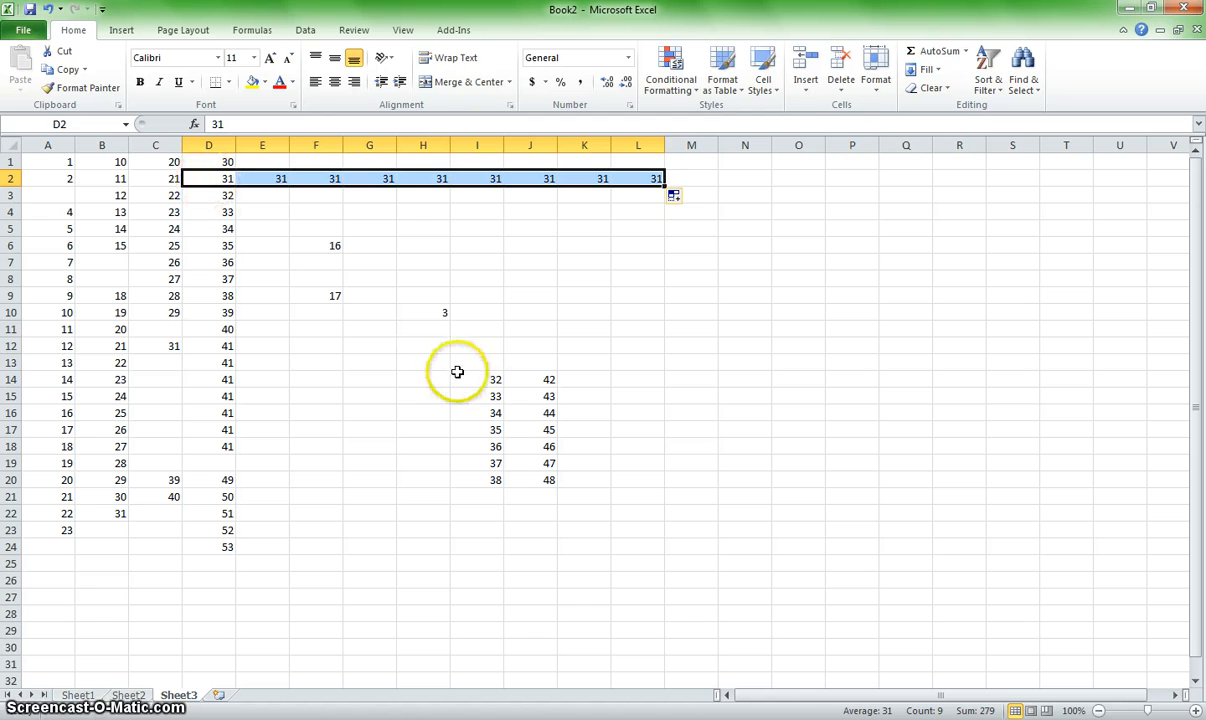
Step: Extend the I14:J14 series across to 92 in O14 and the B20:B22 series down to 38 in B29
drag(487, 378, 832, 395)
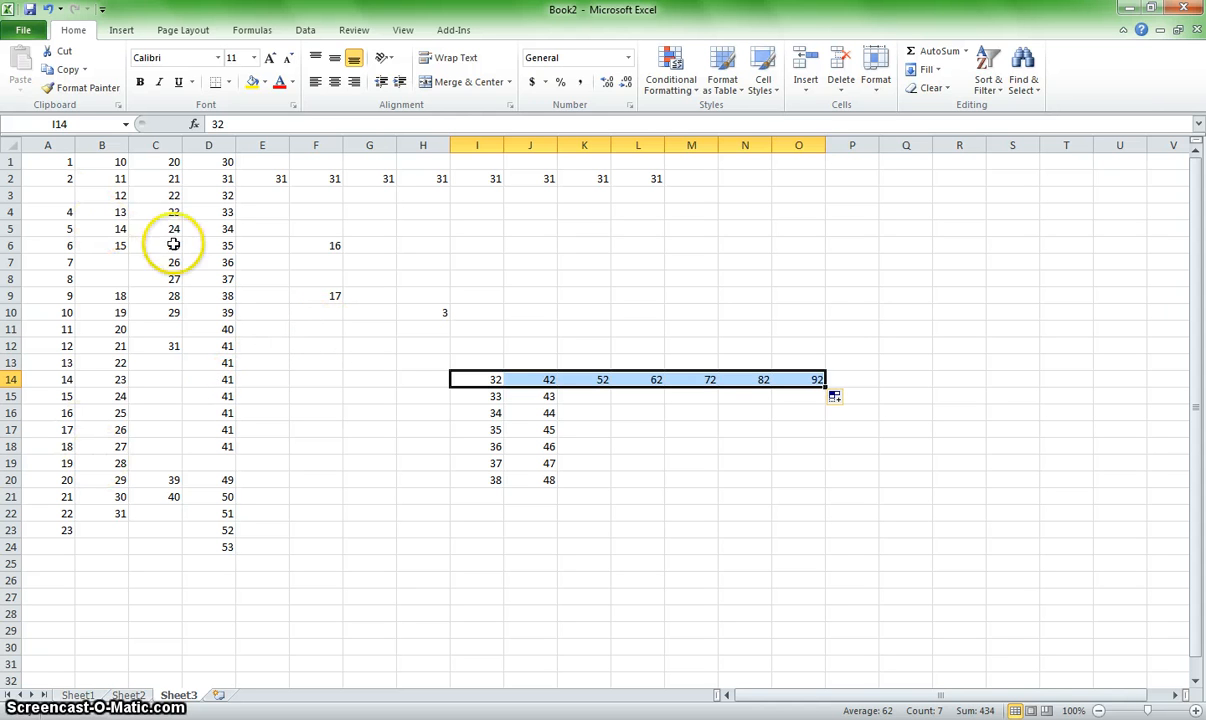
drag(116, 483, 108, 504)
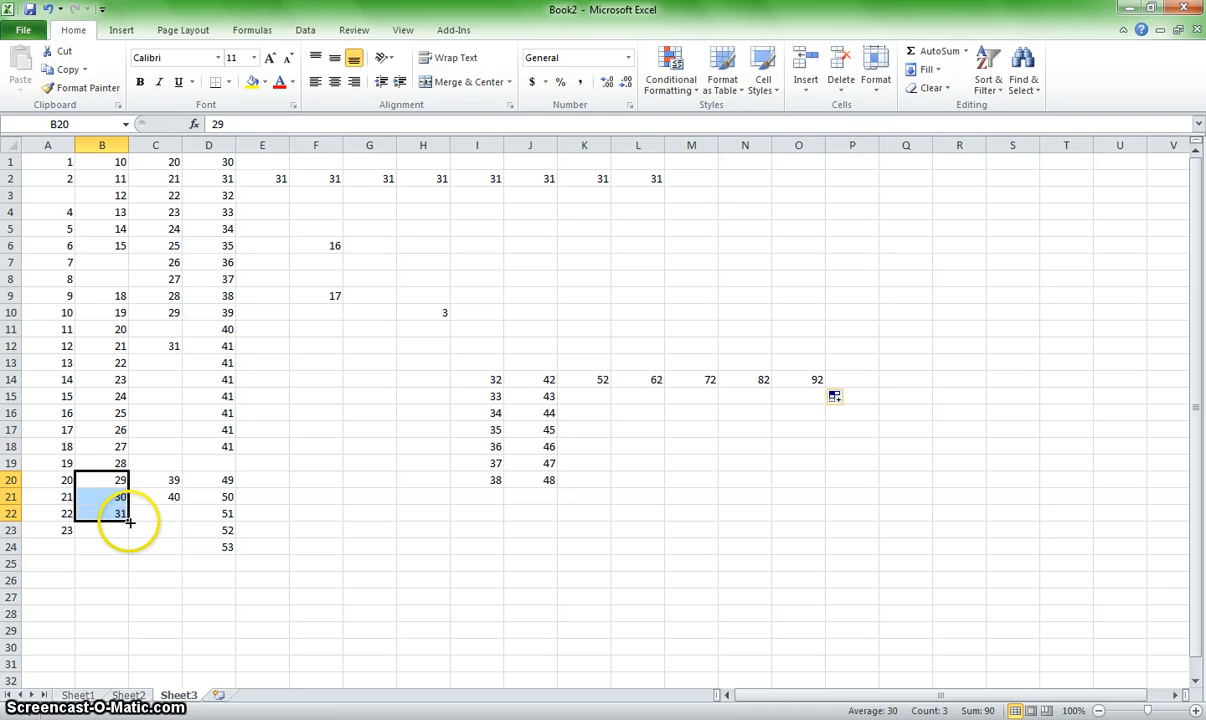
drag(128, 523, 128, 523)
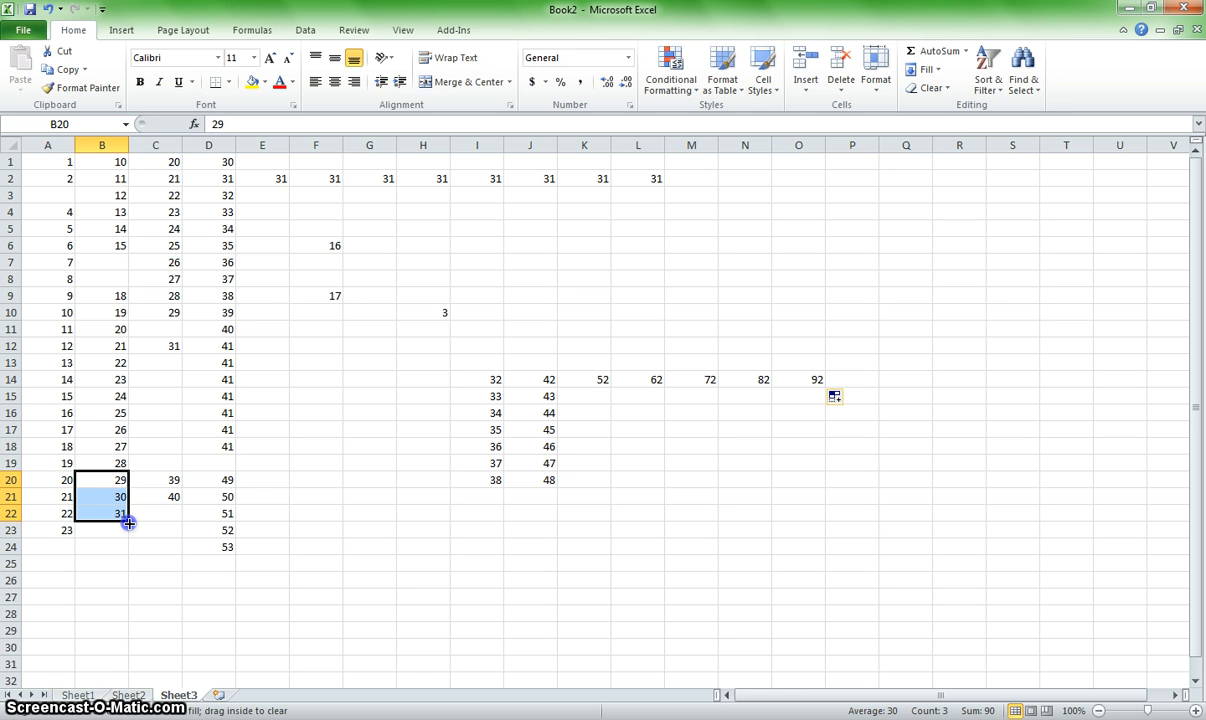
drag(127, 530, 122, 640)
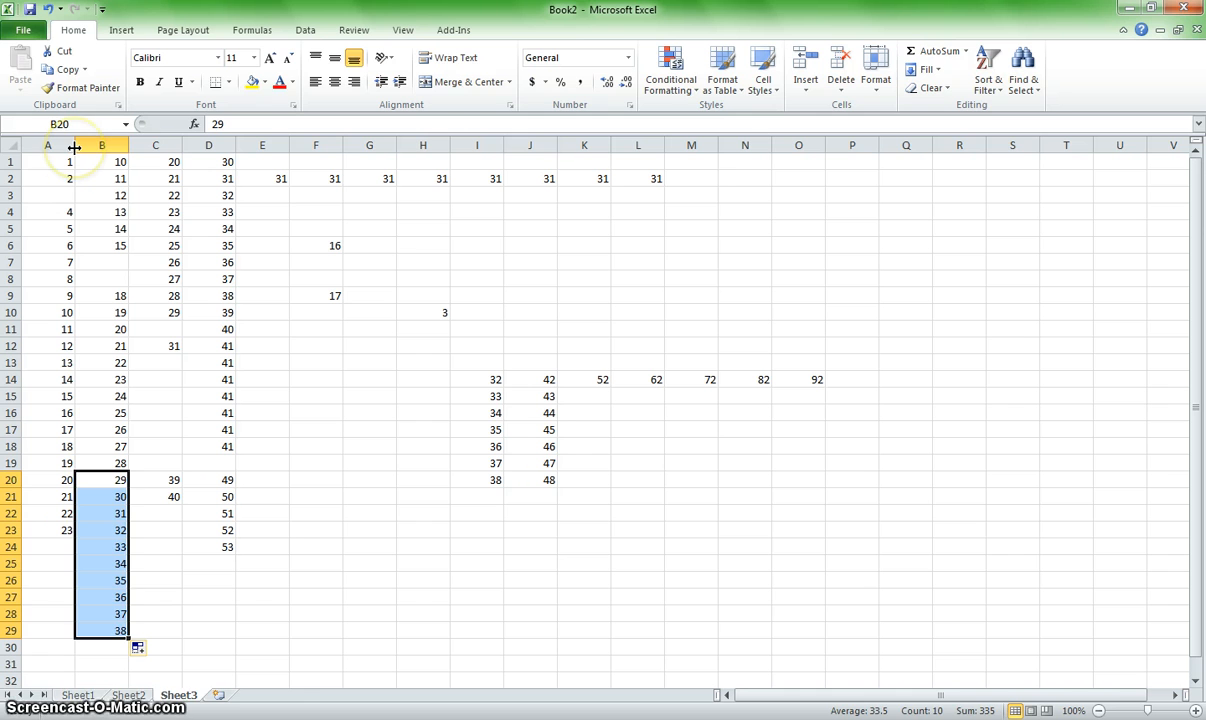
Step: Widen column A to about three and a half times its default width
click(70, 160)
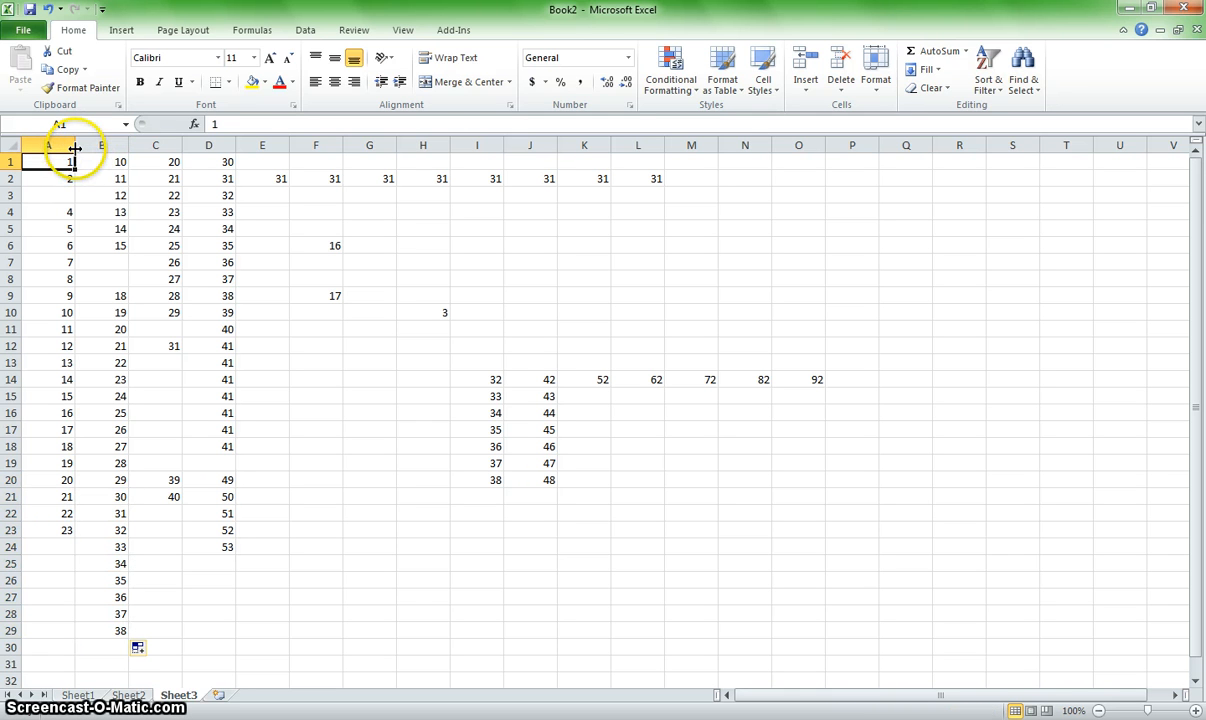
drag(74, 148, 75, 148)
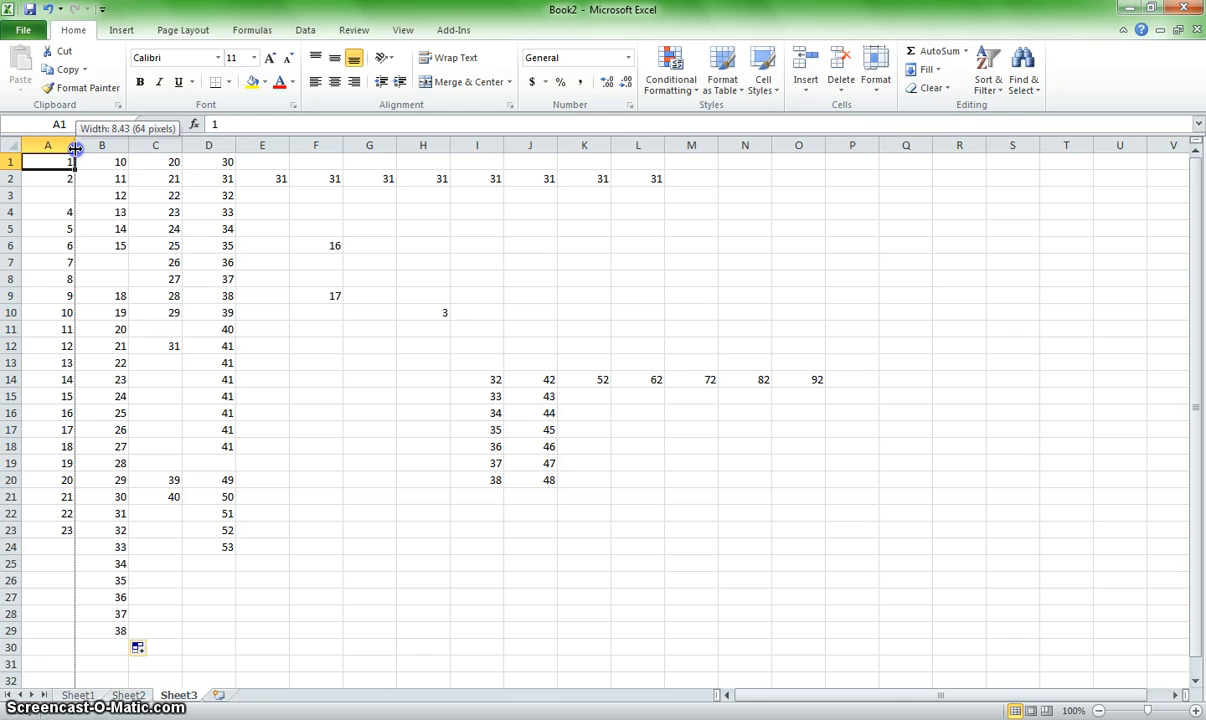
drag(75, 148, 212, 150)
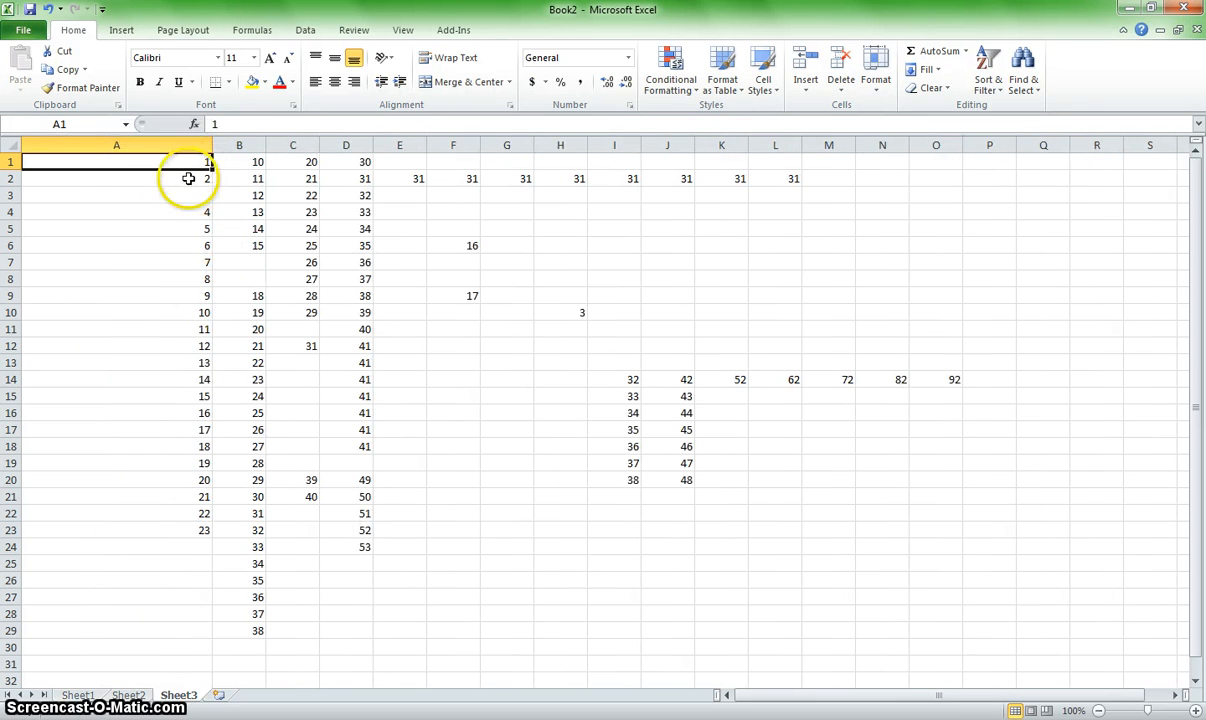
click(54, 180)
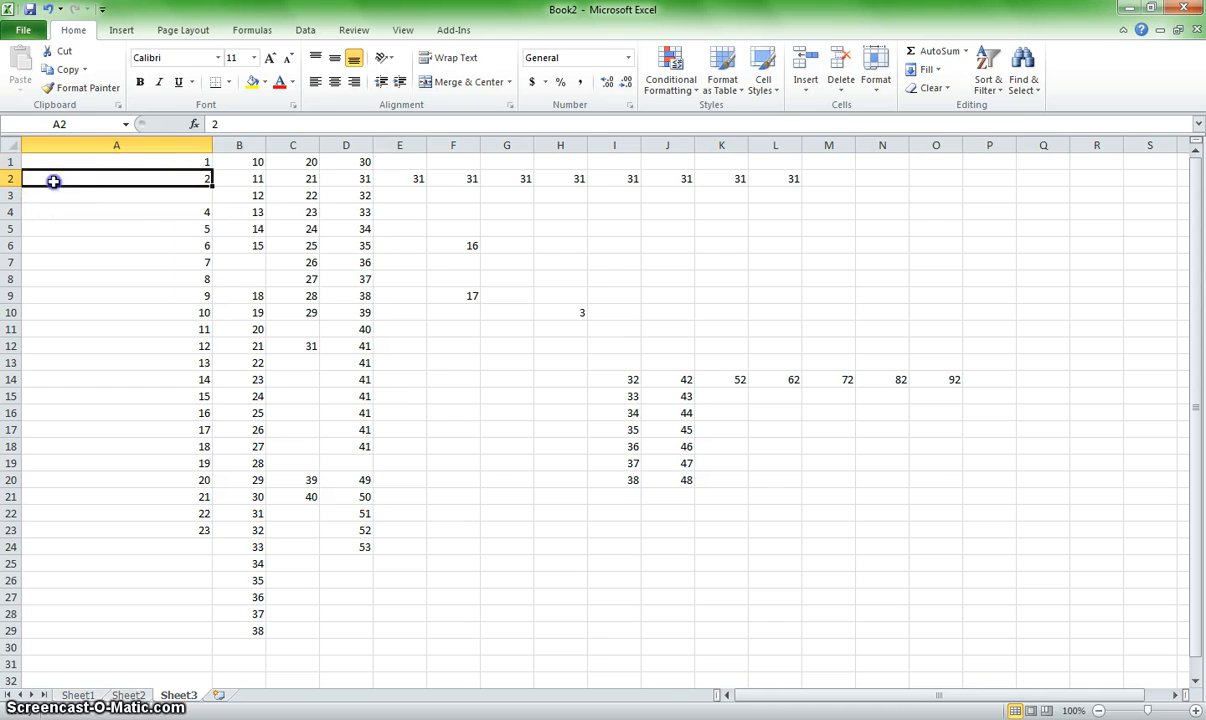
click(140, 162)
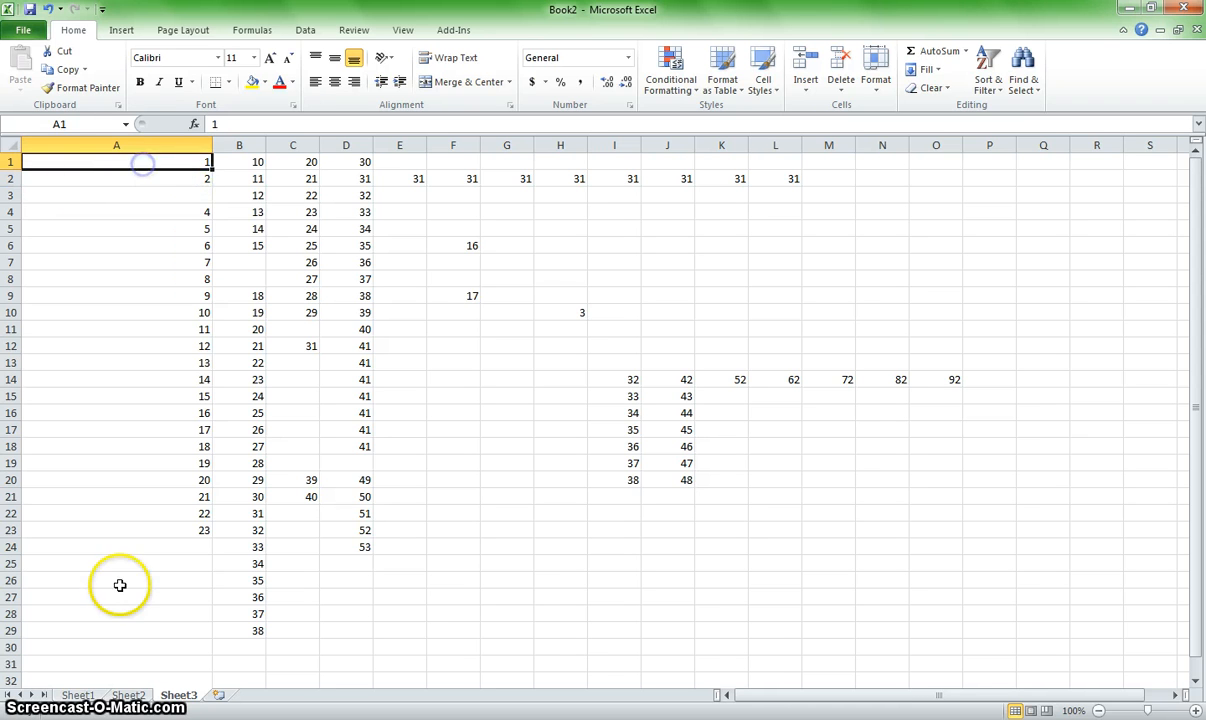
Step: Clear the existing entries from A1 downwards in column A of Sheet2
click(79, 694)
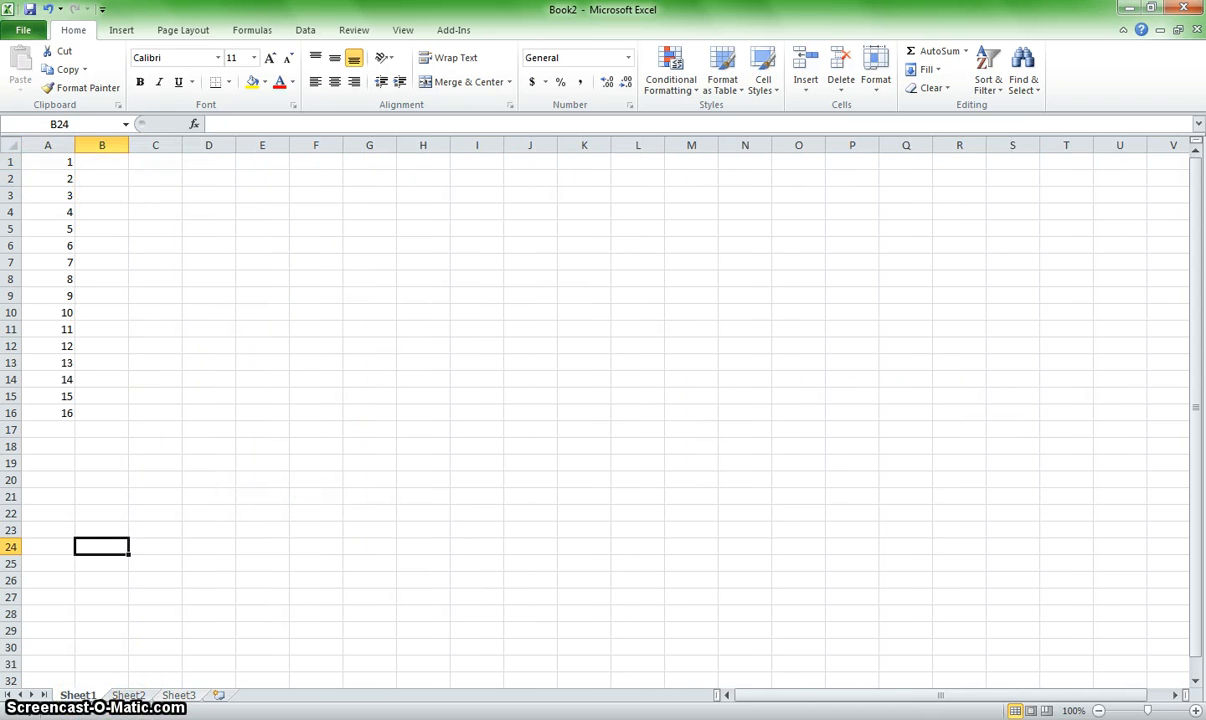
click(130, 695)
drag(44, 160, 50, 408)
key(Delete)
Step: Enter Albert Einstein in A1 and widen column A to about twice its default width
click(53, 160)
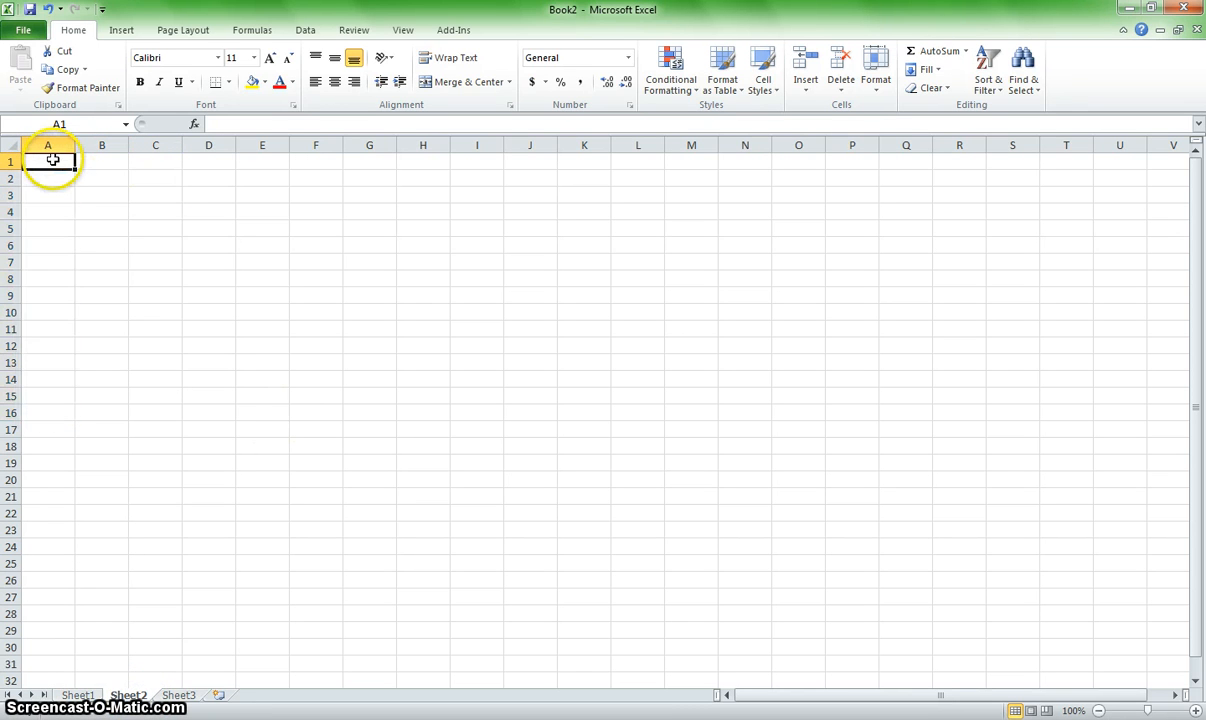
text(Albert E)
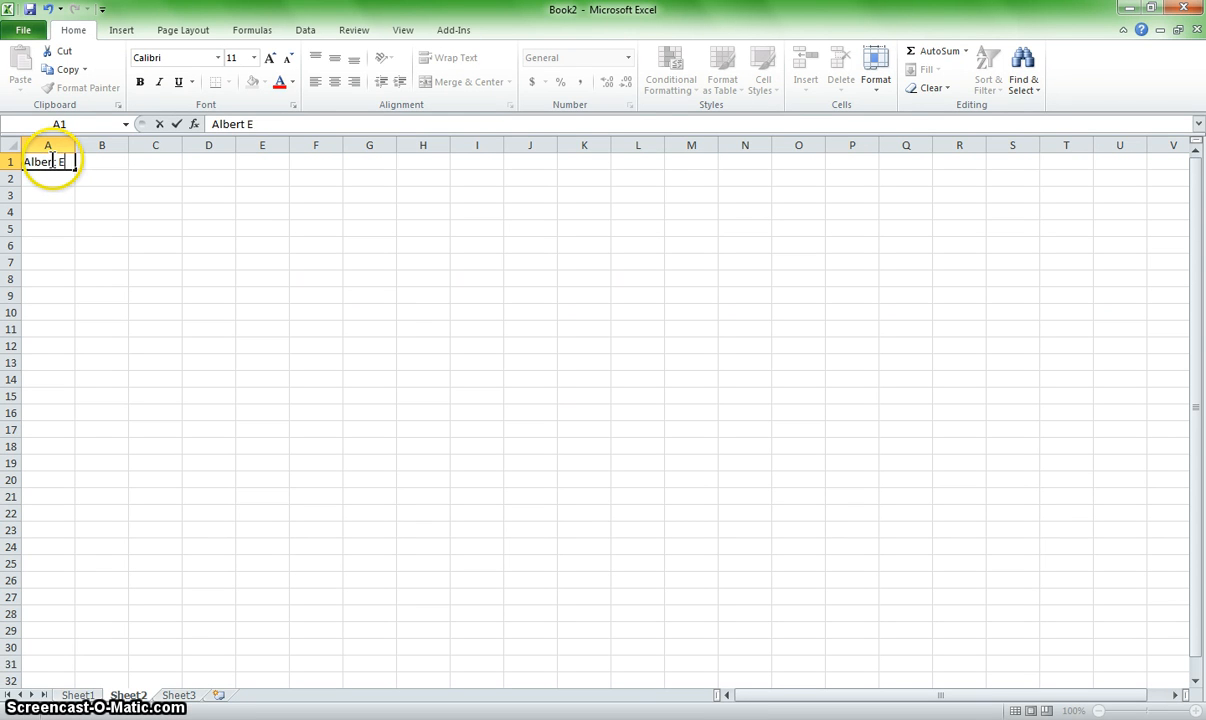
text(instein)
key(Return)
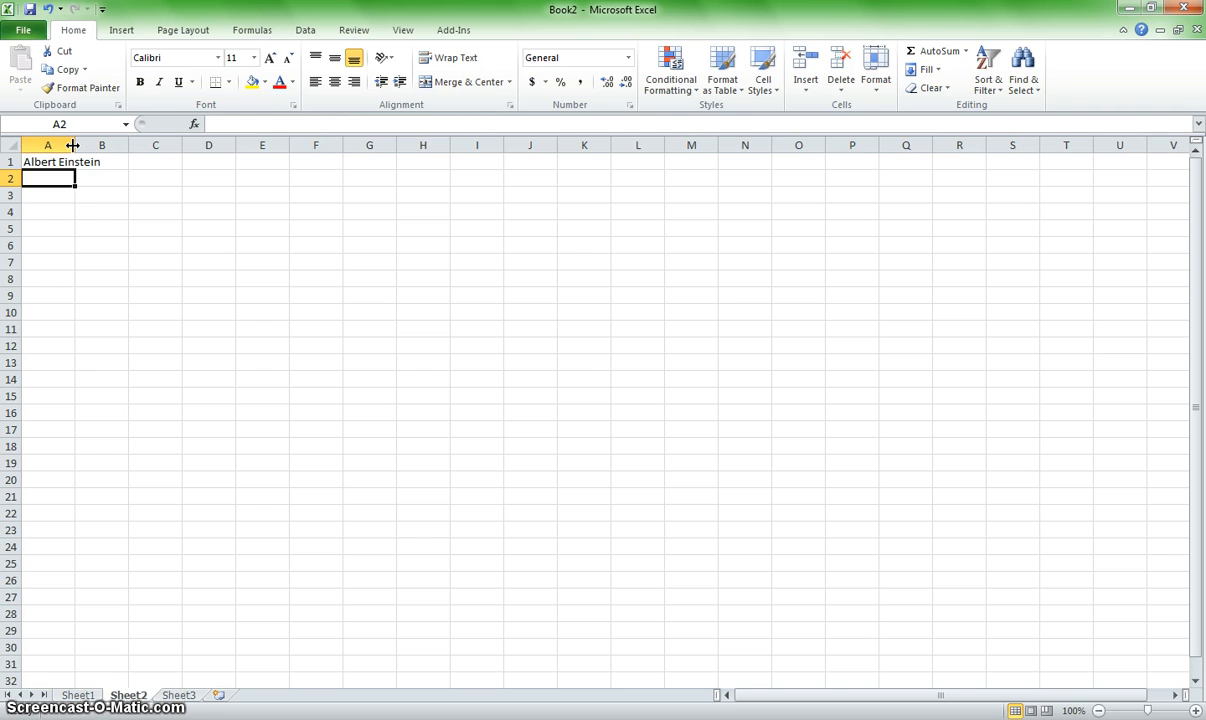
drag(72, 145, 124, 147)
Step: Enter a person's full name in A2 and Thomas Jefferson in A3
click(67, 180)
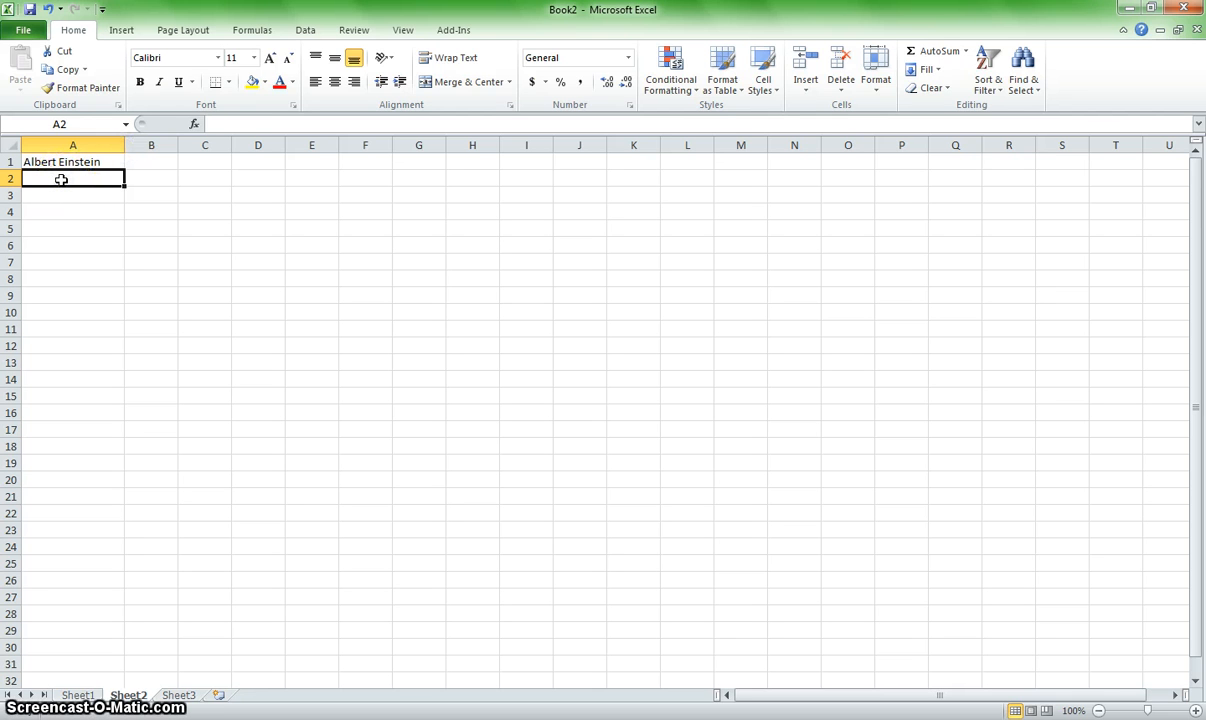
text(Callder)
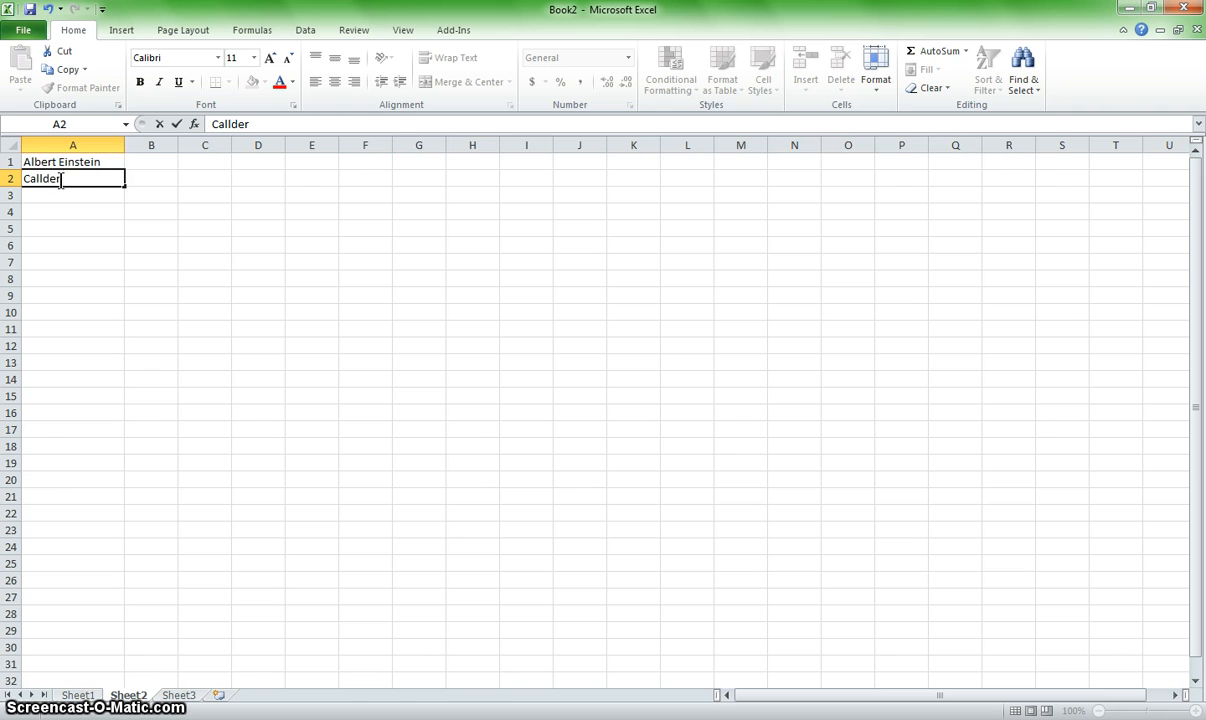
text(t)
key(Return)
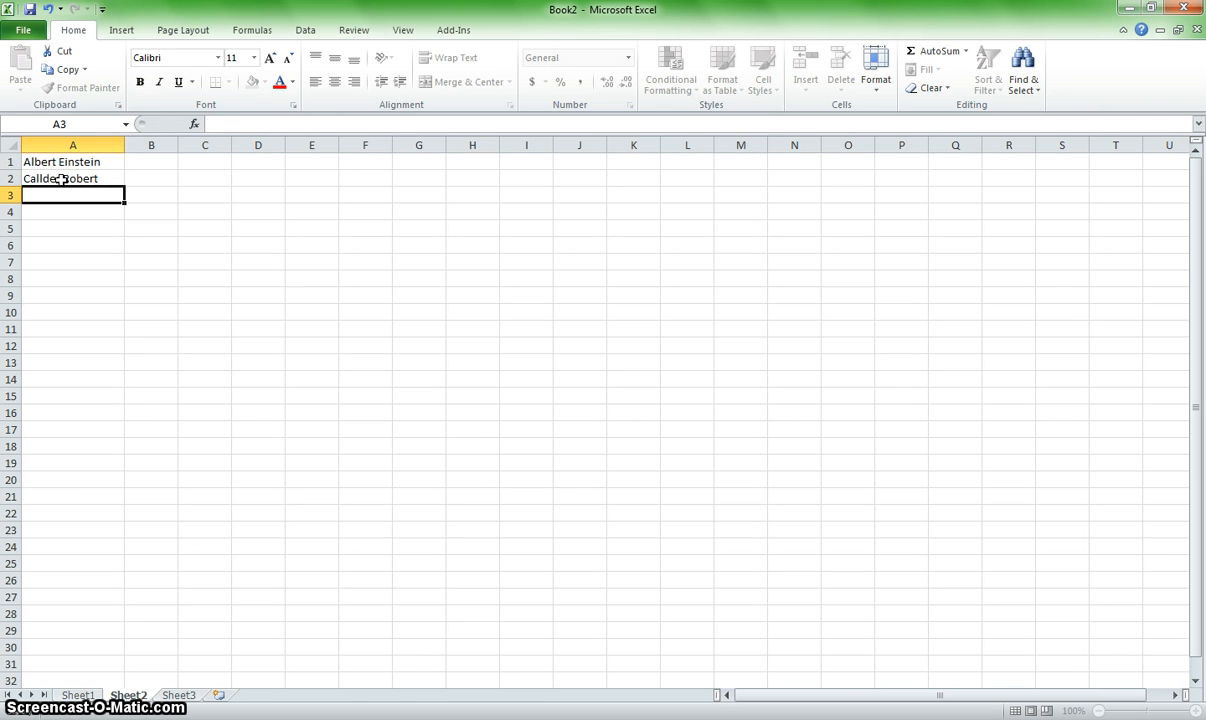
text(T)
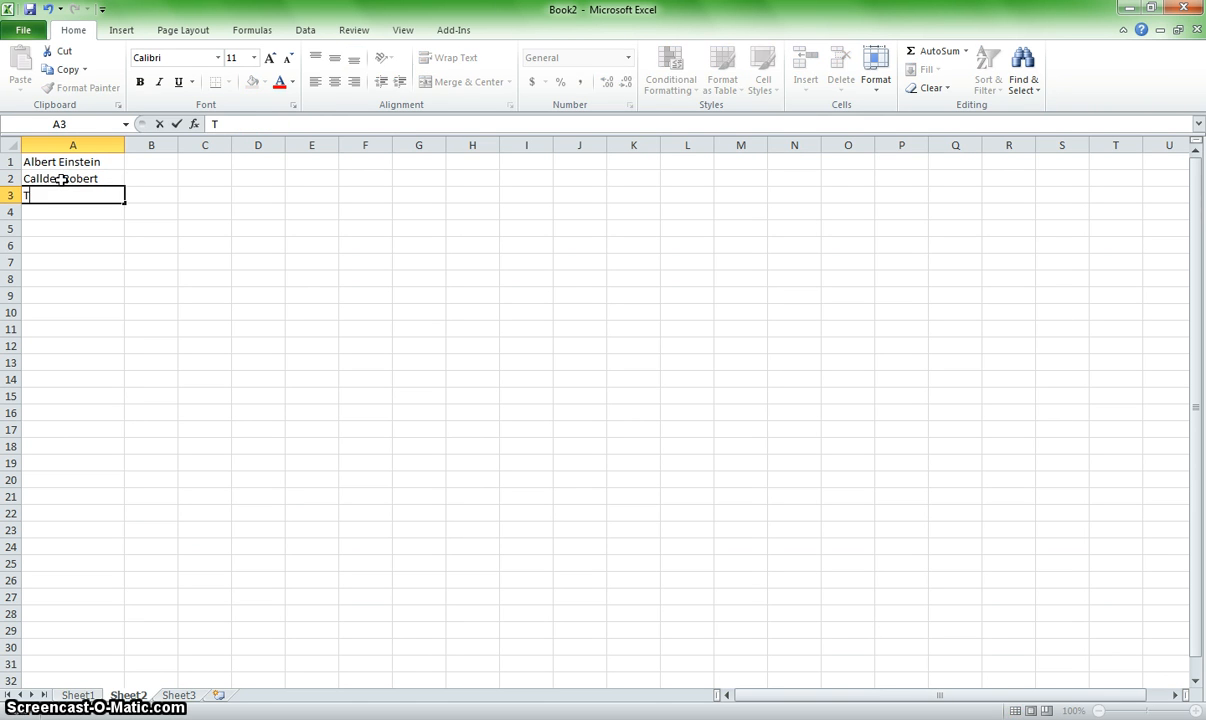
text(homas Jefferson)
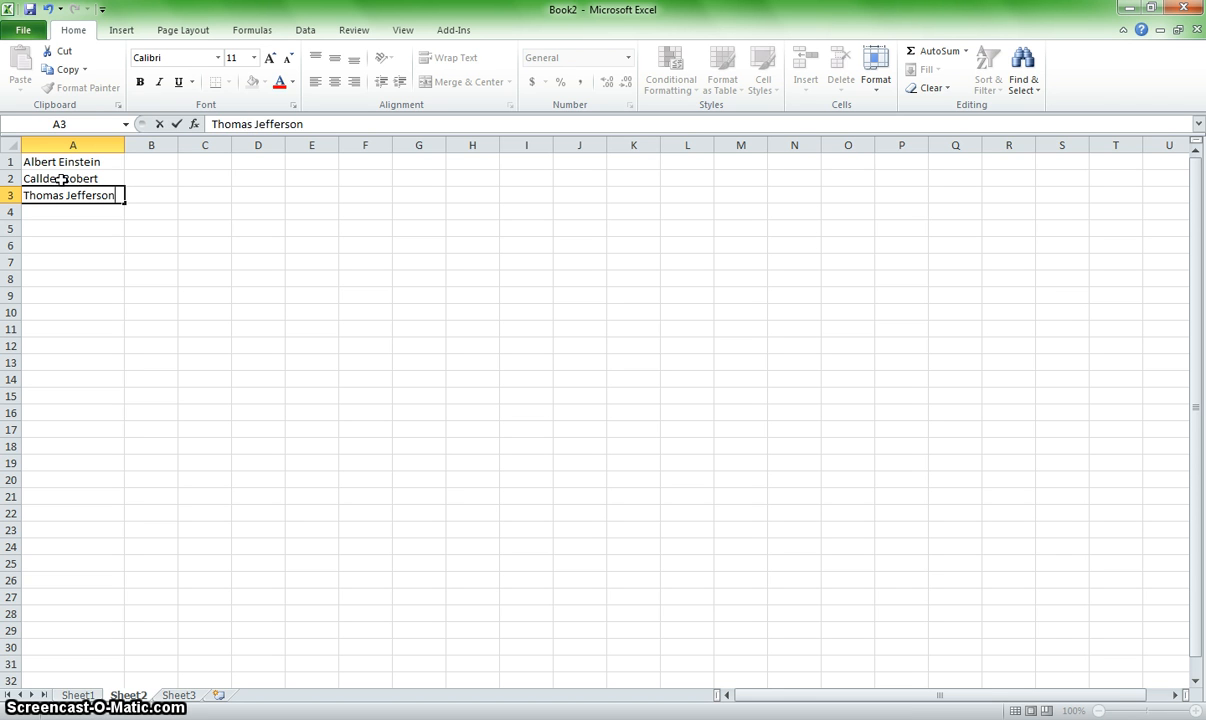
key(Return)
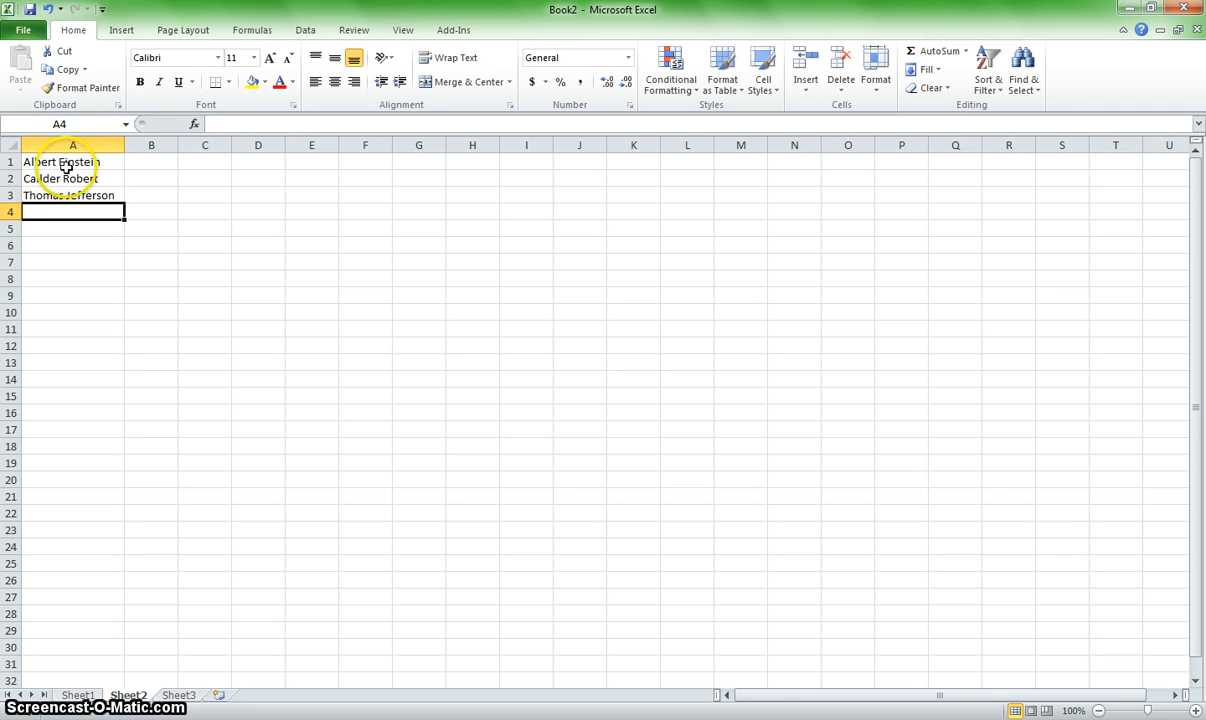
Step: Enter 2, 4 and 6 in B1:B3 and narrow column B to about half its default width
click(151, 161)
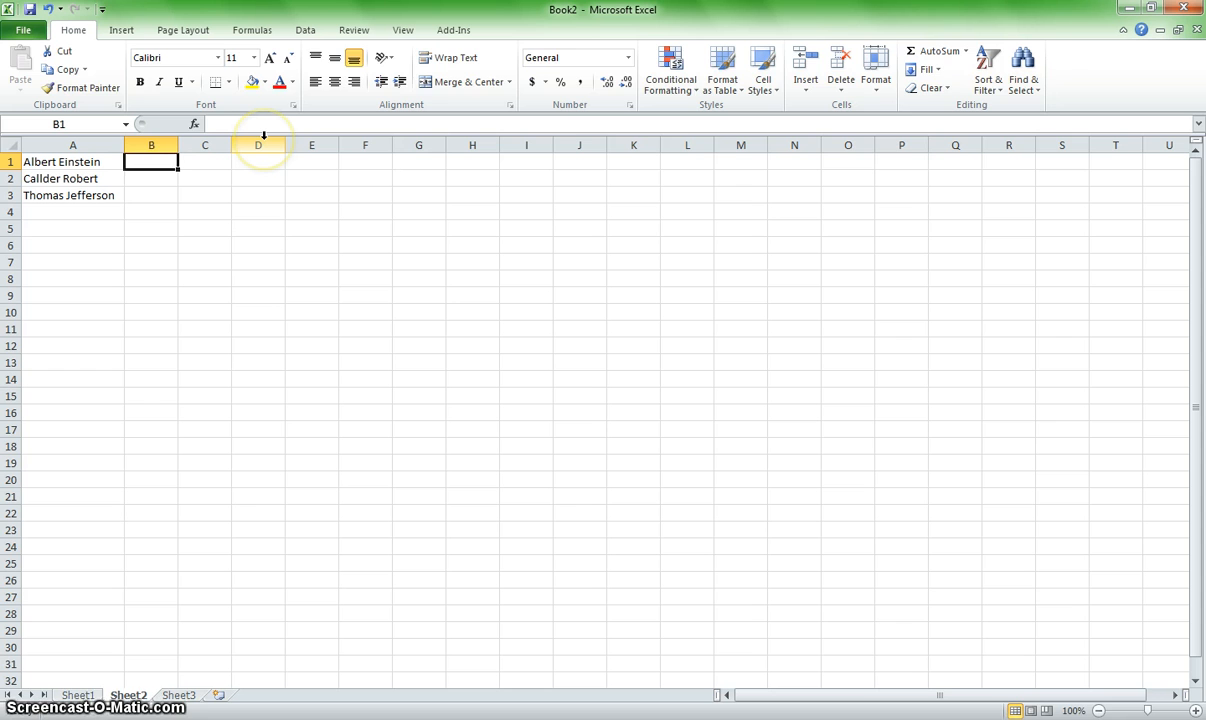
text(2)
key(Return)
text(4)
key(Return)
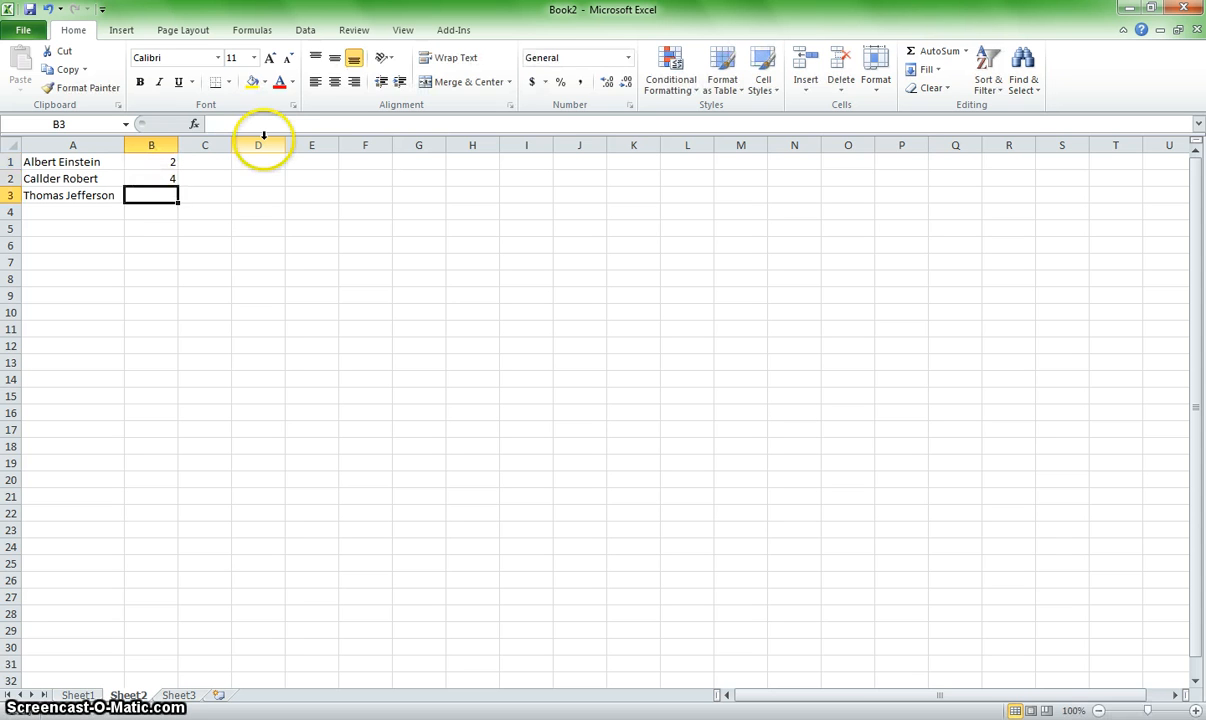
text(6)
key(Return)
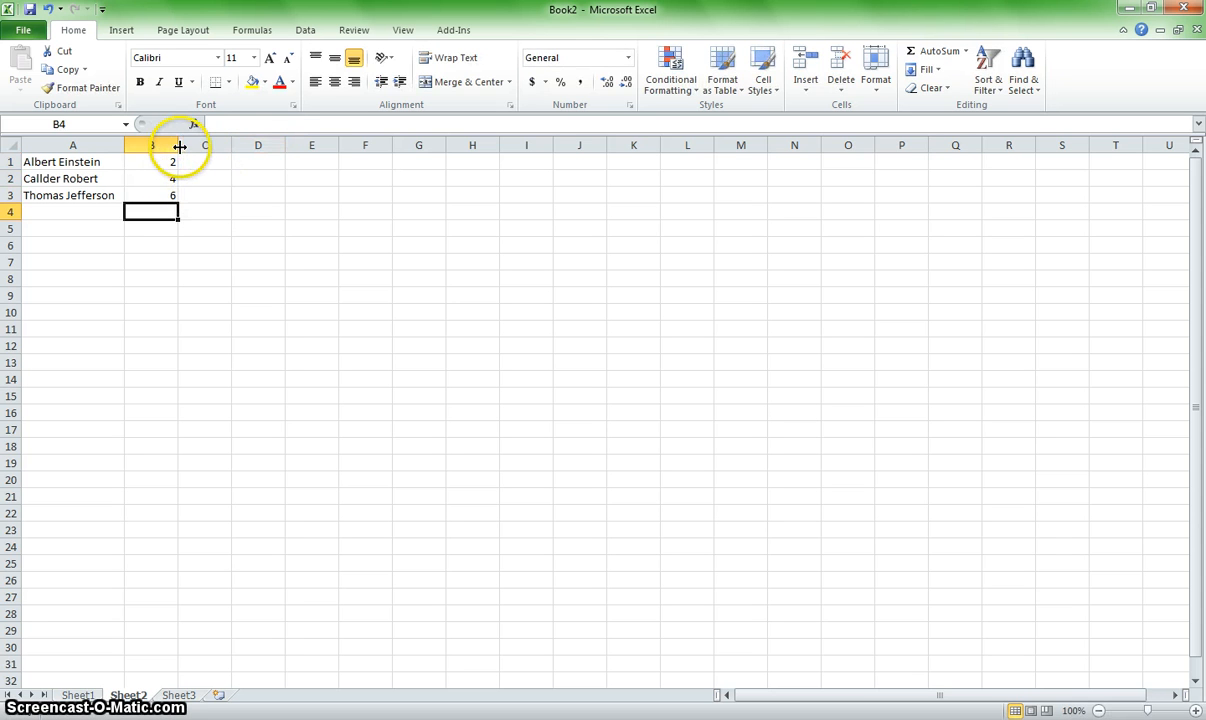
drag(178, 145, 151, 145)
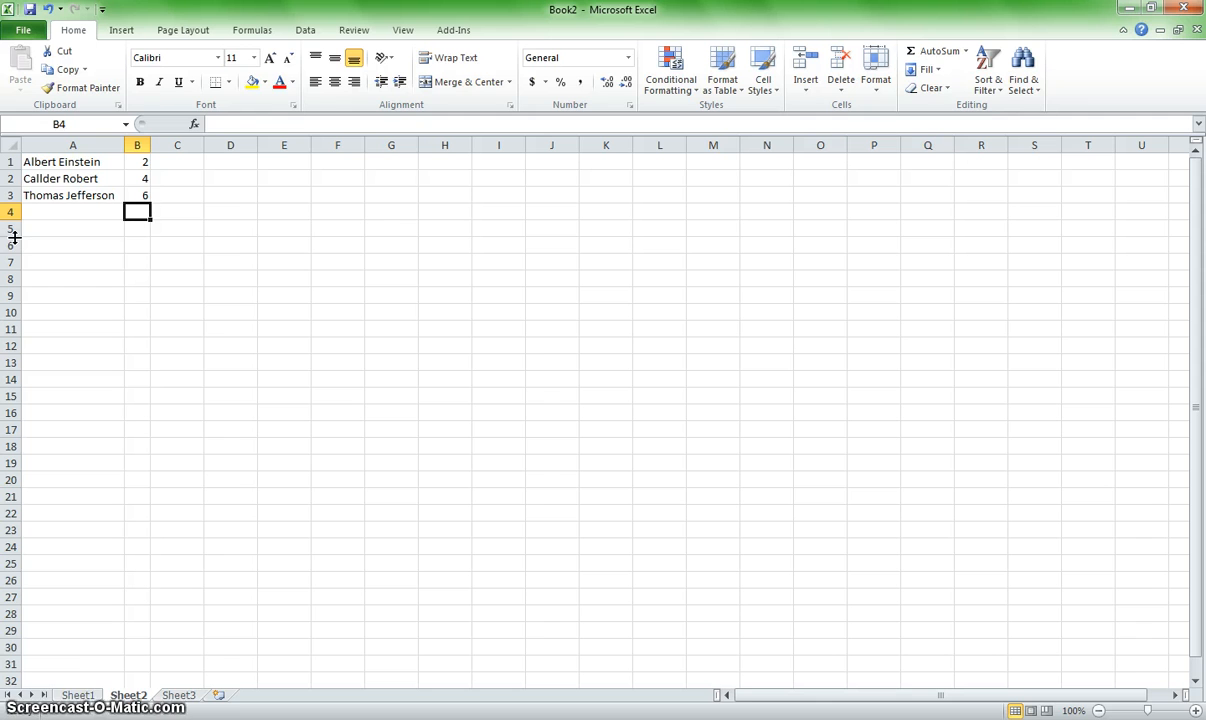
Step: Set the font size of the entire row 1 to 16
drag(43, 196, 142, 194)
click(12, 161)
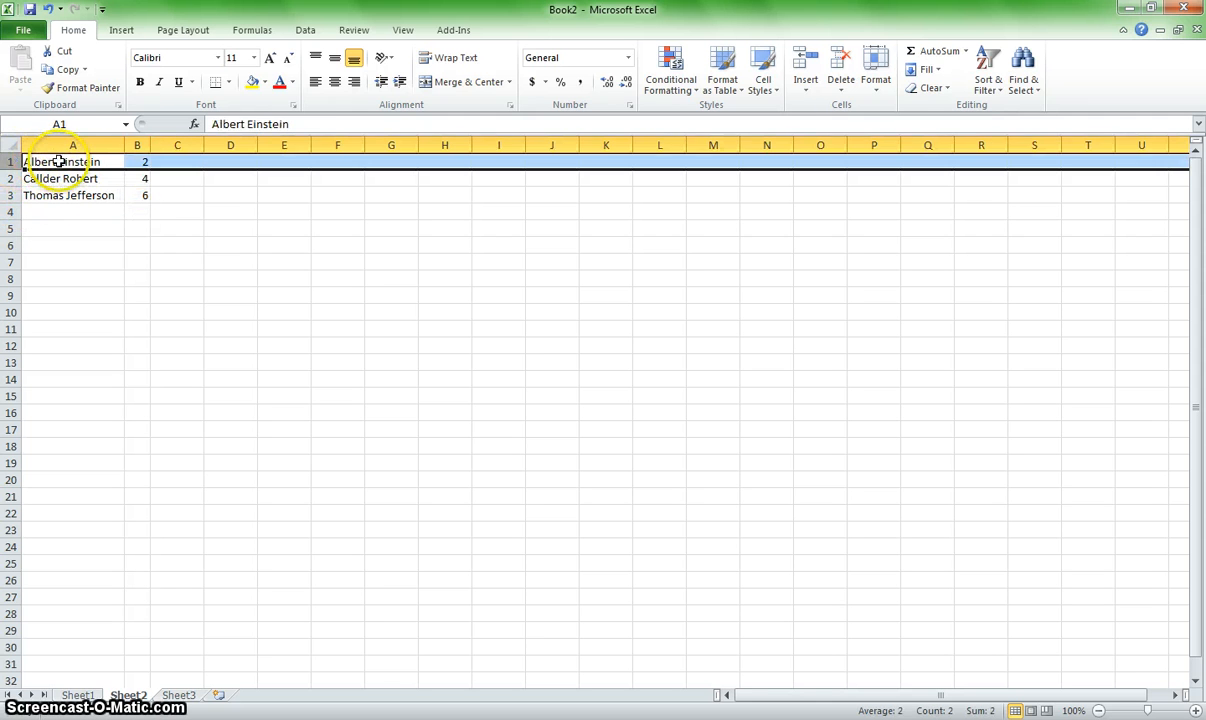
click(254, 57)
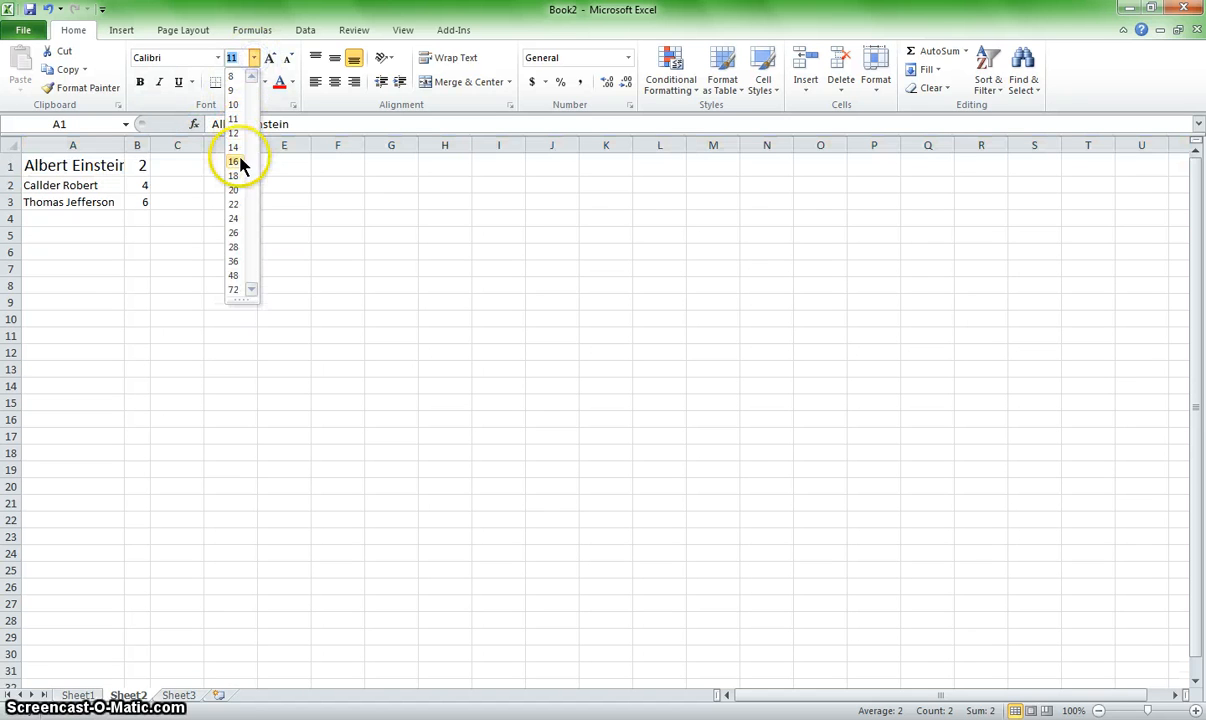
click(234, 161)
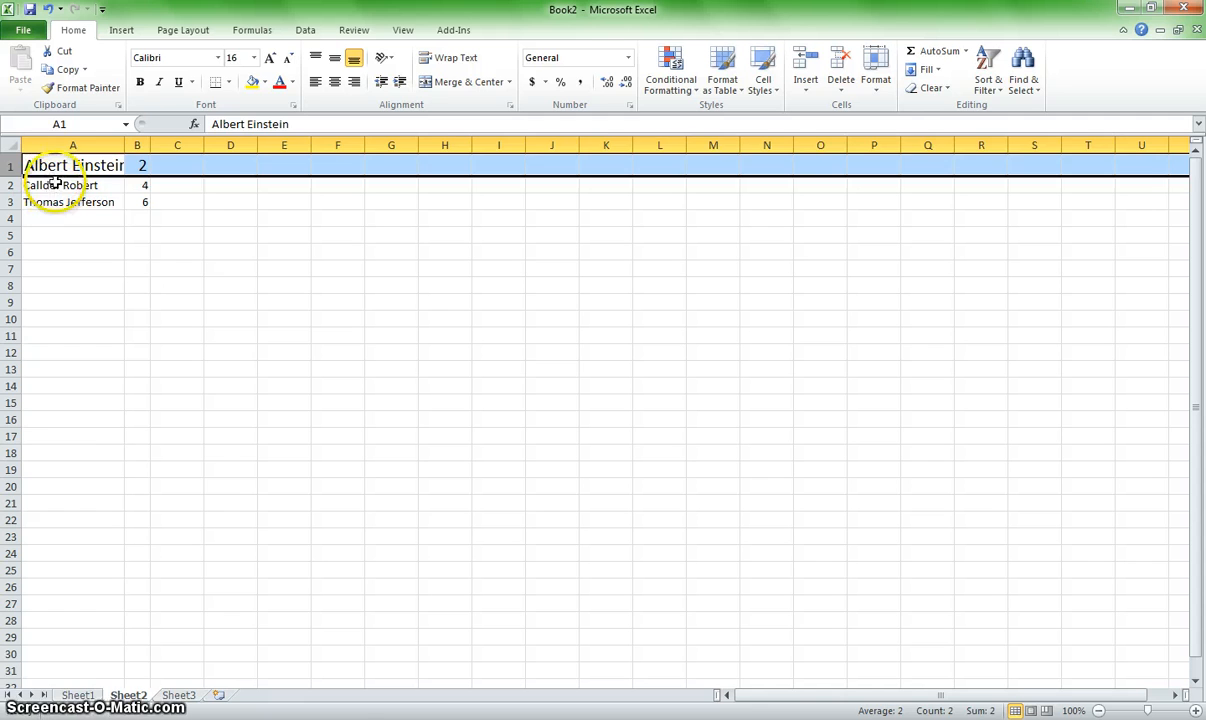
Step: Increase the height of row 2 to about four times its default
click(46, 185)
drag(15, 176, 14, 246)
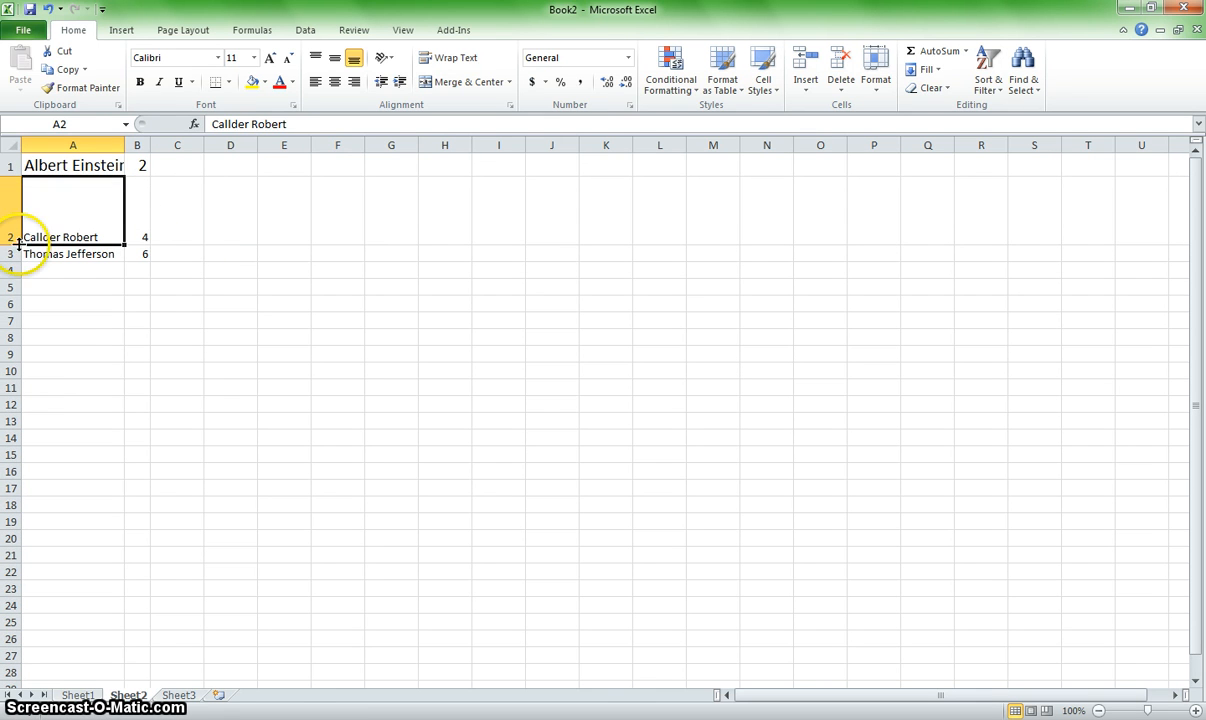
click(211, 232)
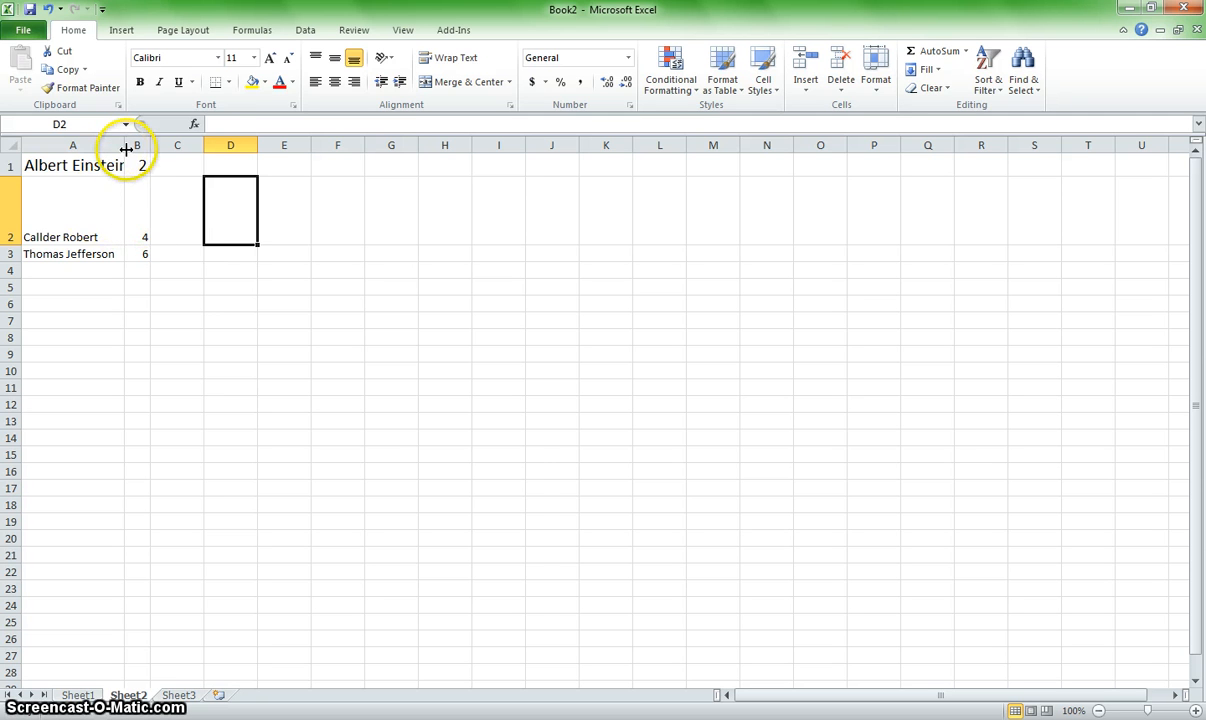
Step: Widen column A slightly to fit the enlarged A1 entry and narrow it back to about the default width
drag(126, 147, 144, 150)
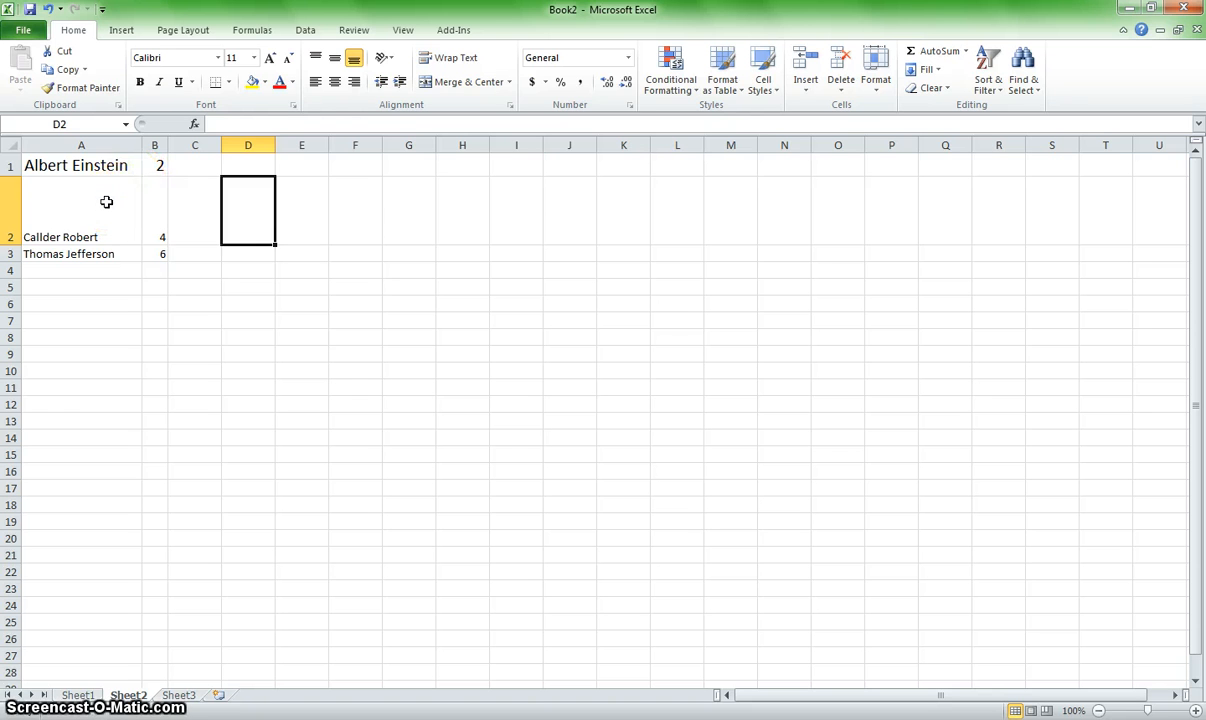
click(106, 202)
drag(142, 146, 76, 146)
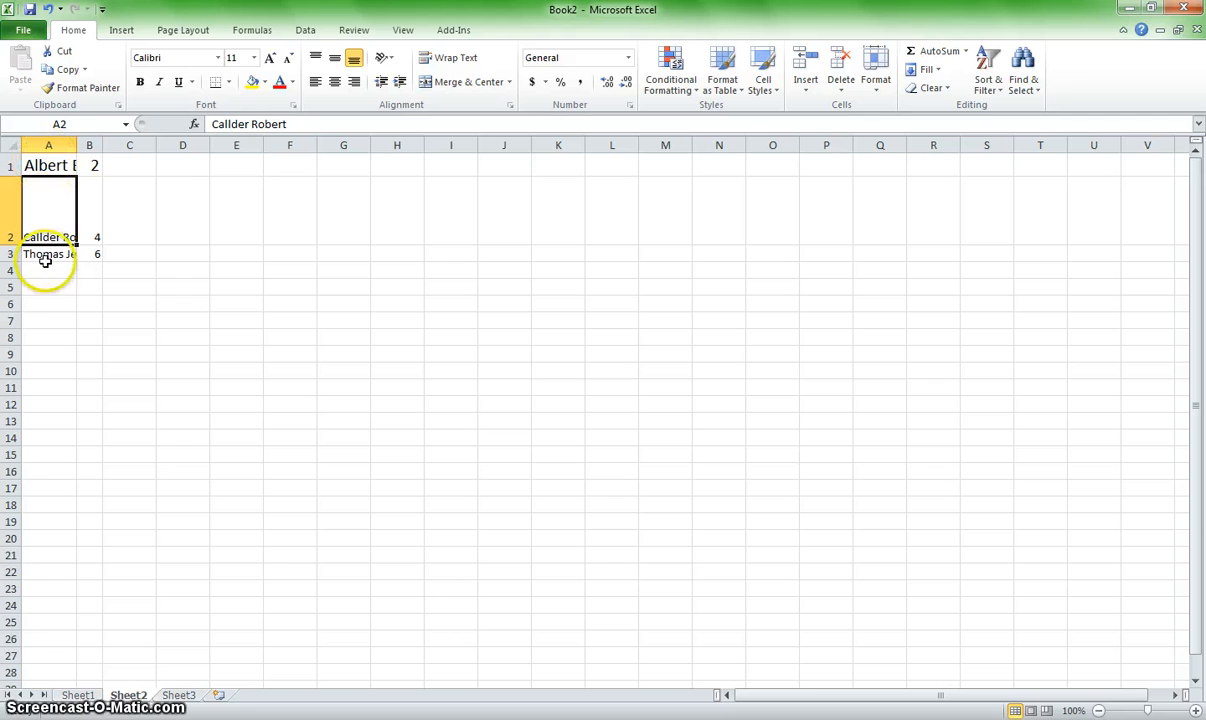
Step: AutoFit the width of column A and the height of row 2 to their contents
double_click(76, 146)
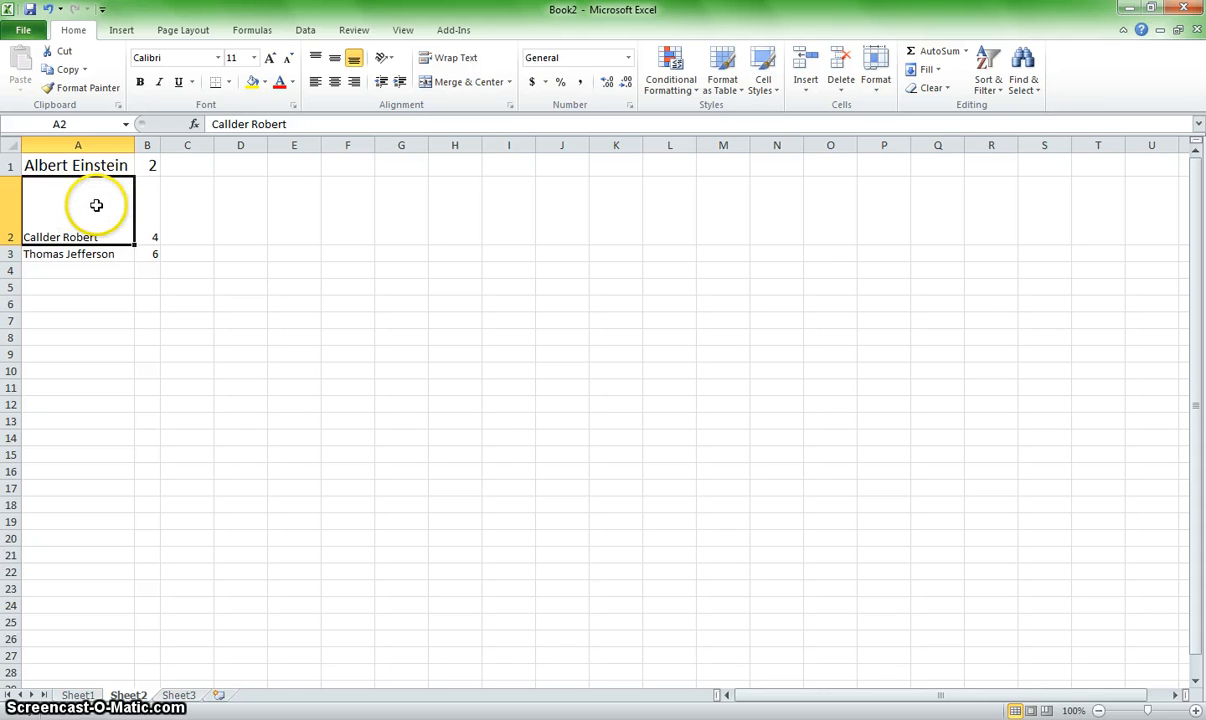
double_click(12, 244)
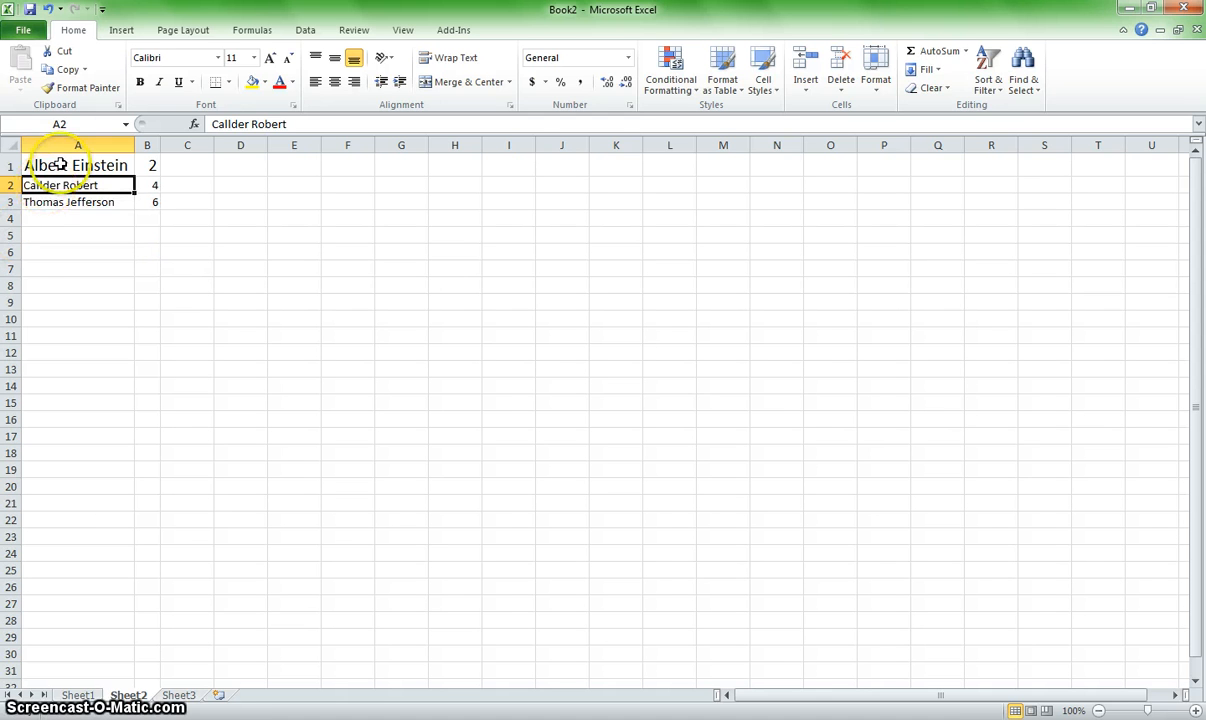
Step: Append "and sons" to the entry in A3 and AutoFit column A to the longer text
click(110, 205)
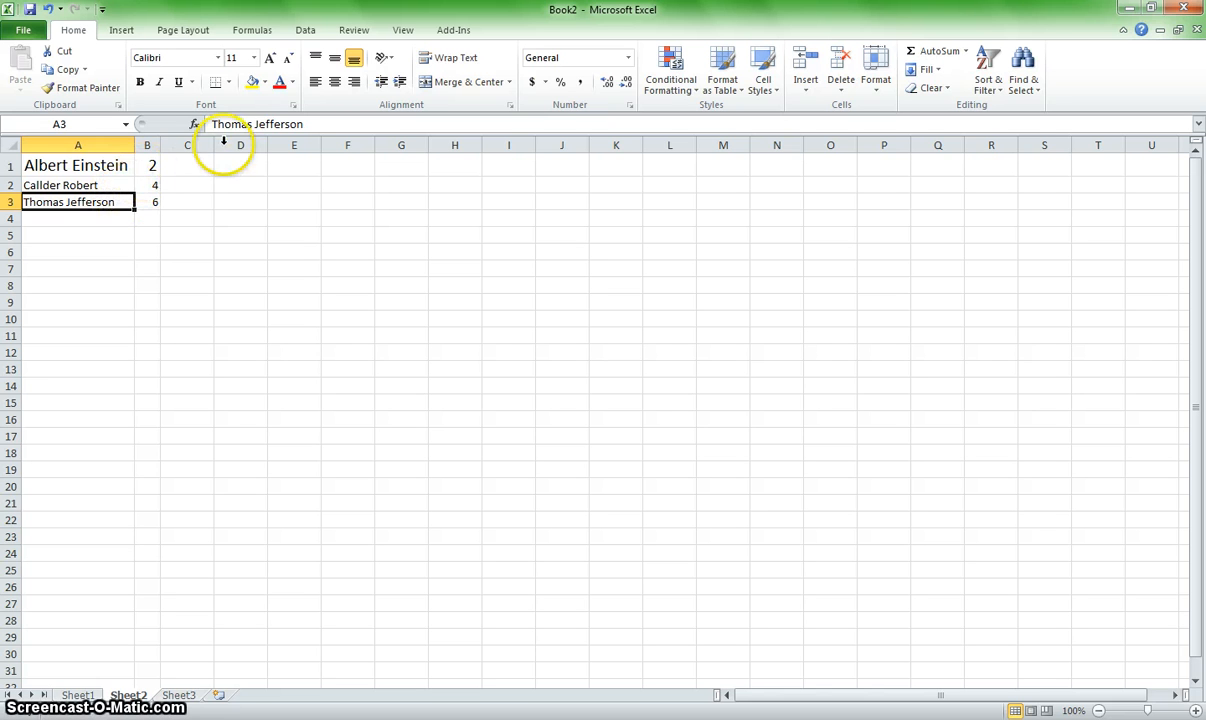
click(312, 124)
click(330, 124)
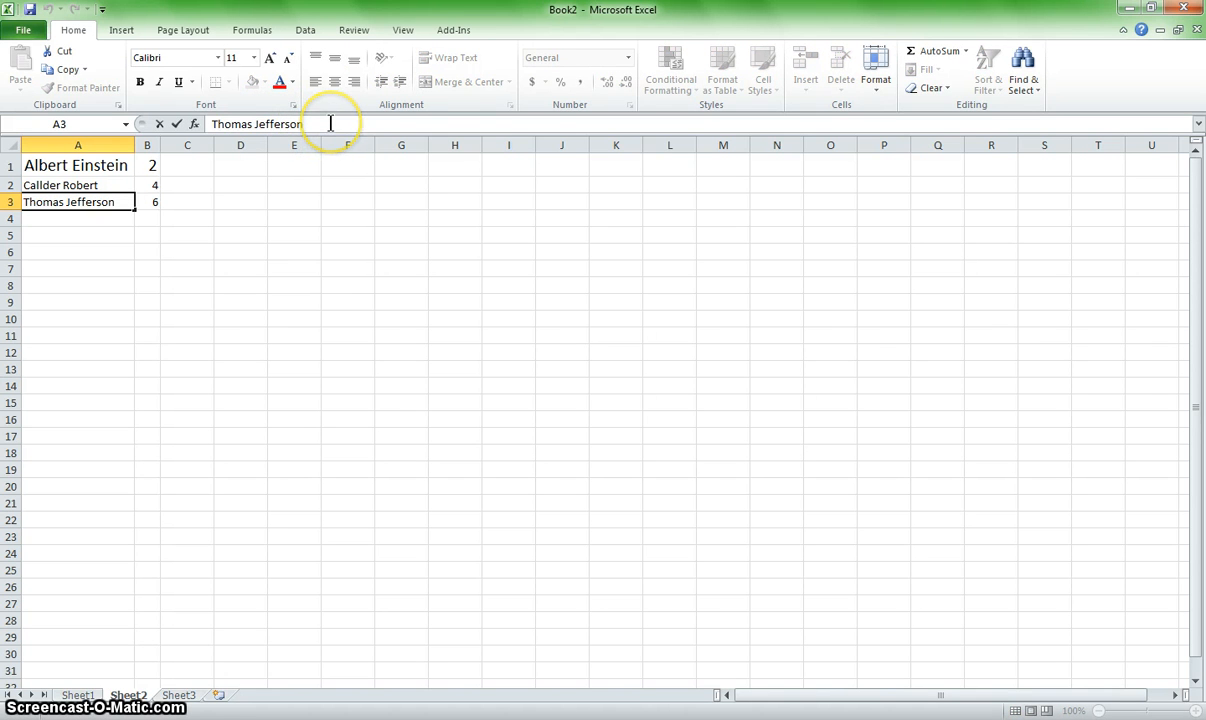
click(316, 124)
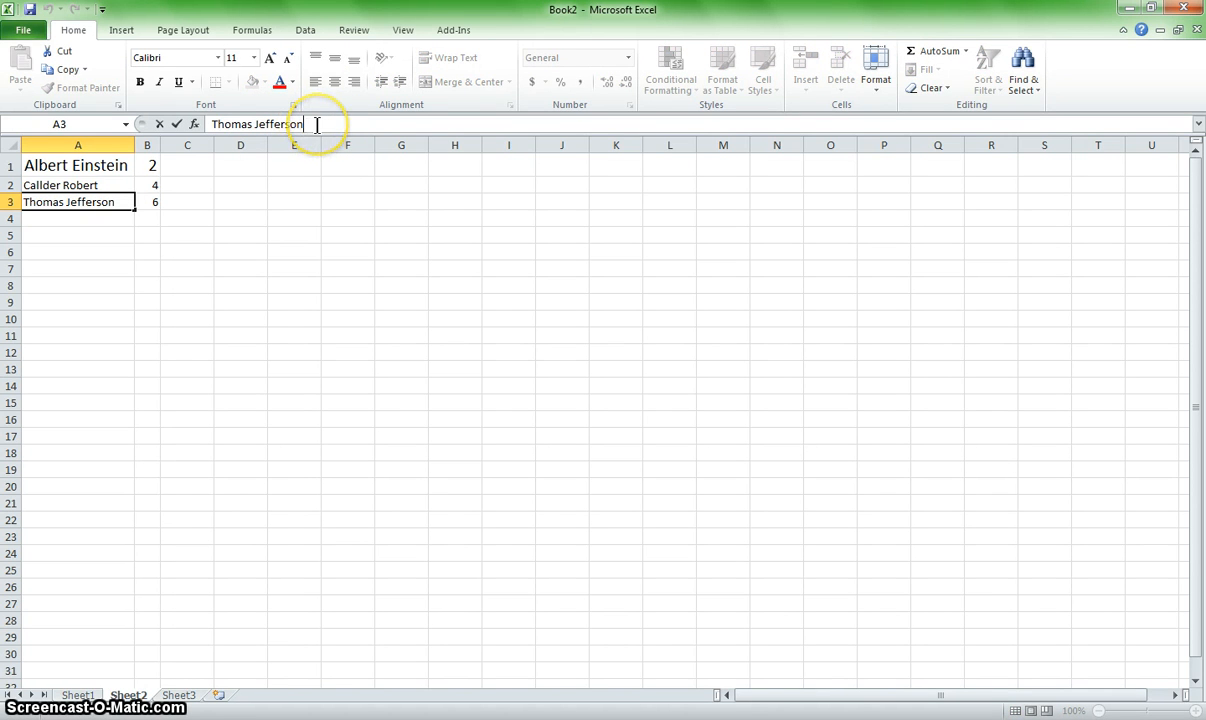
click(118, 202)
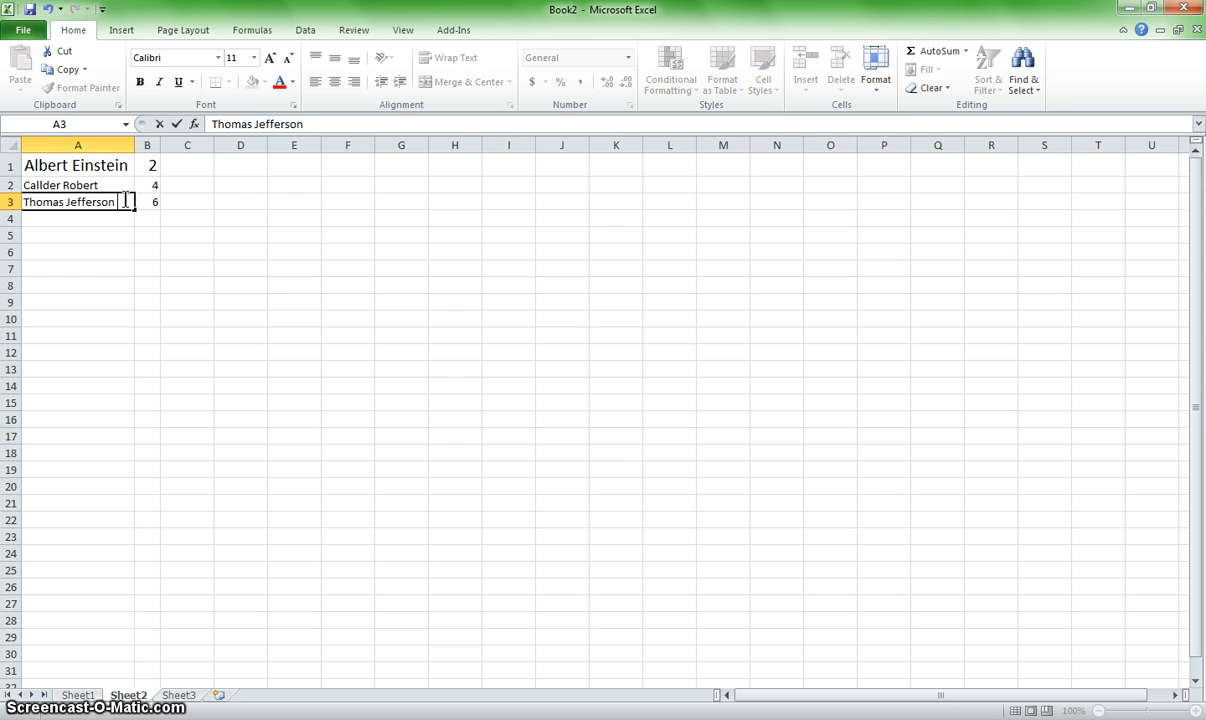
text(and sons)
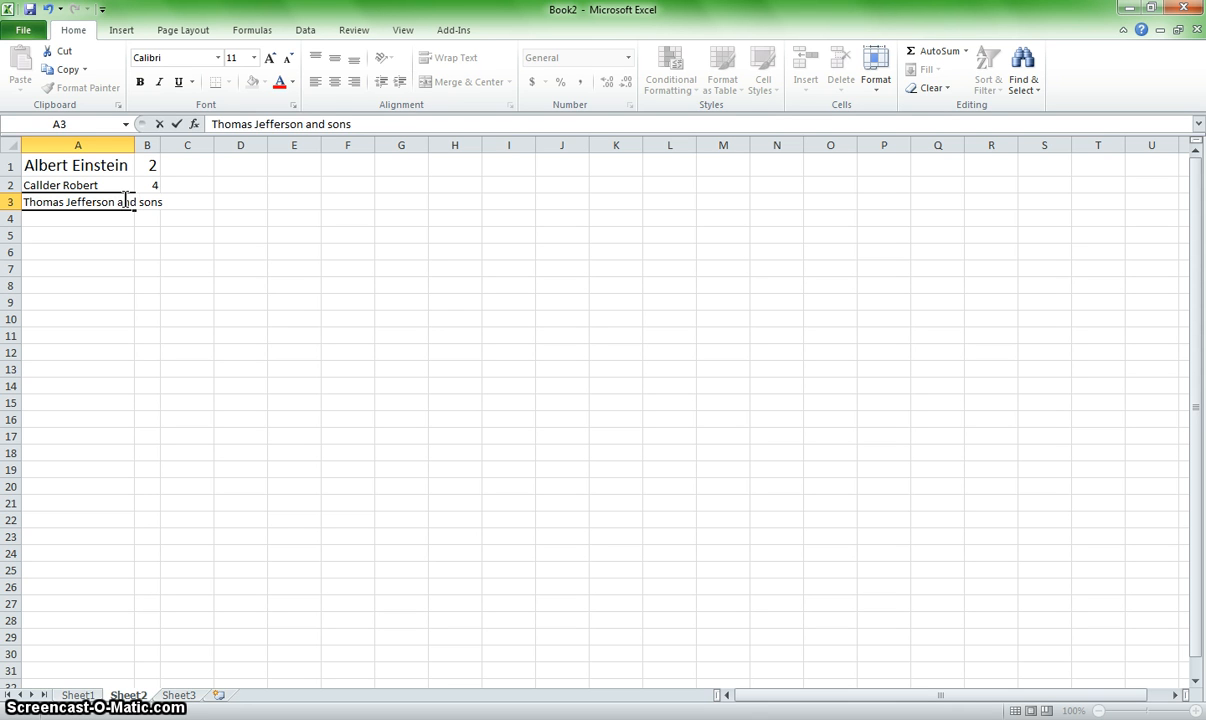
key(Return)
click(138, 147)
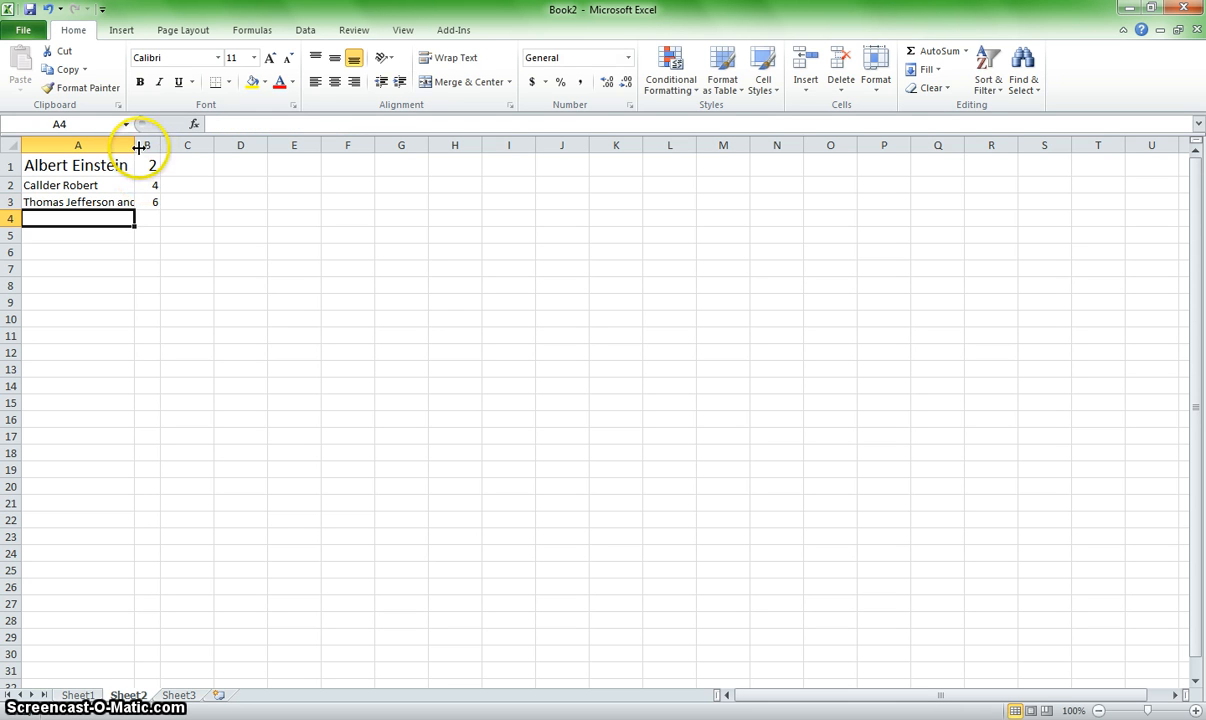
double_click(137, 146)
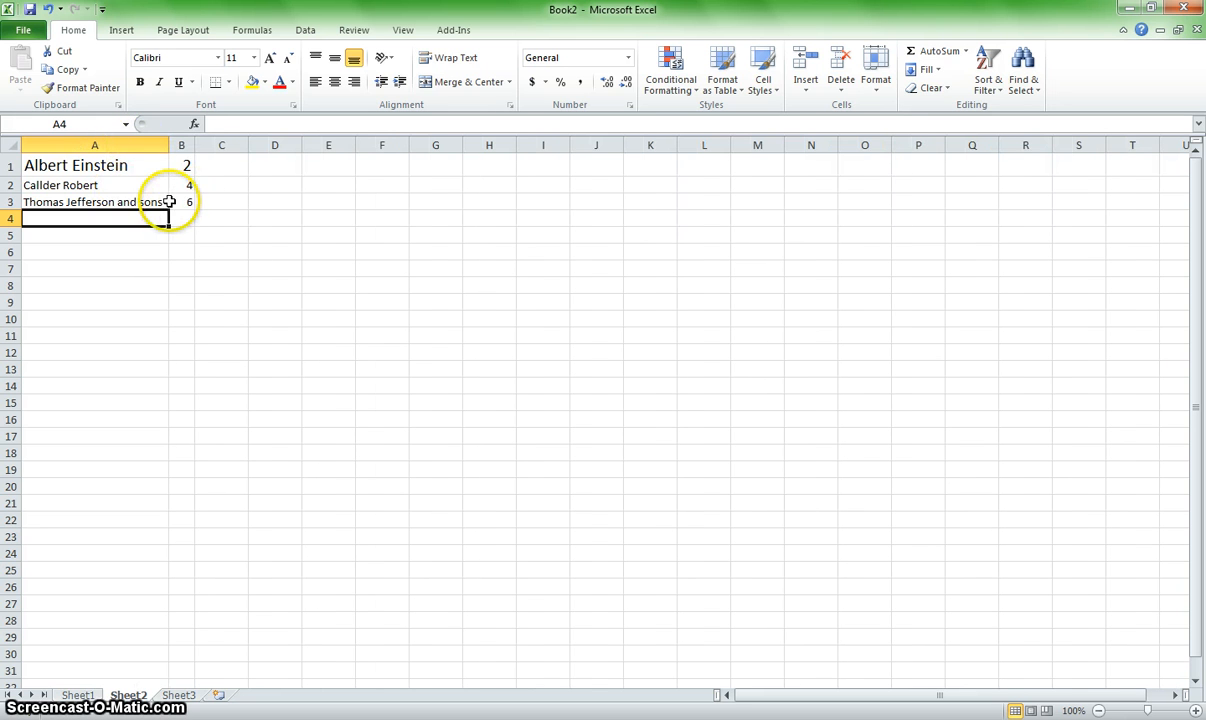
Step: Append "and sons" to the entry in A2
click(117, 185)
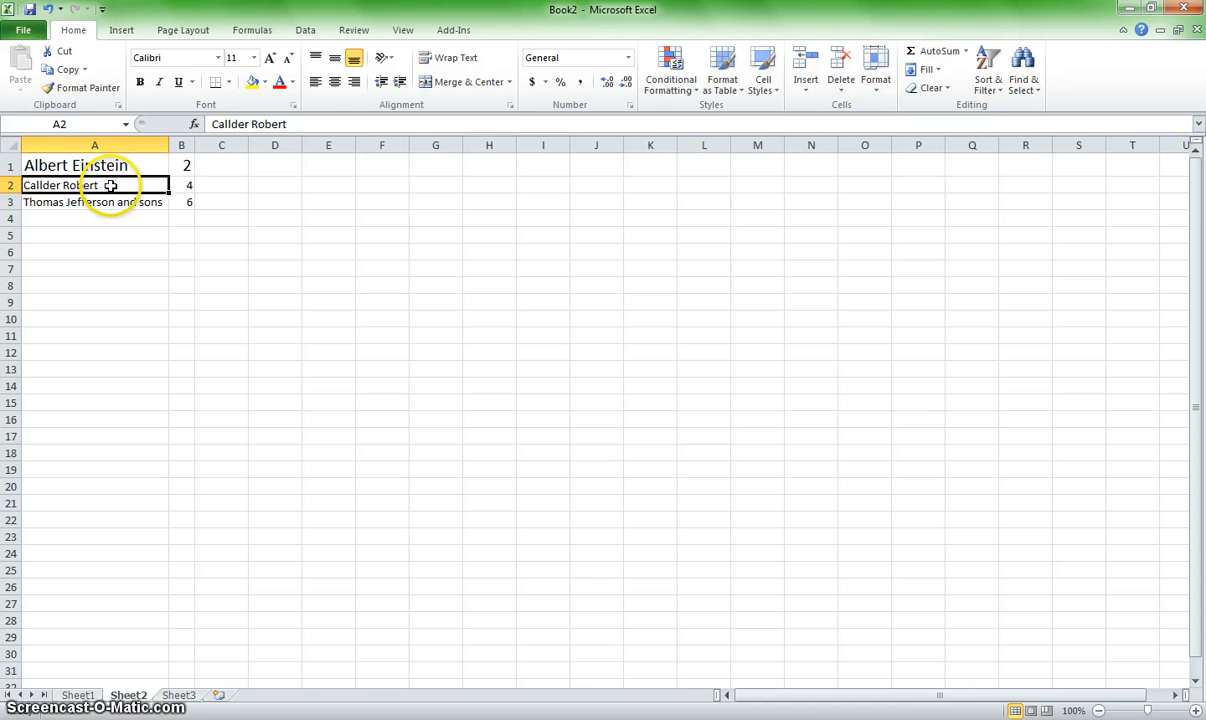
click(308, 124)
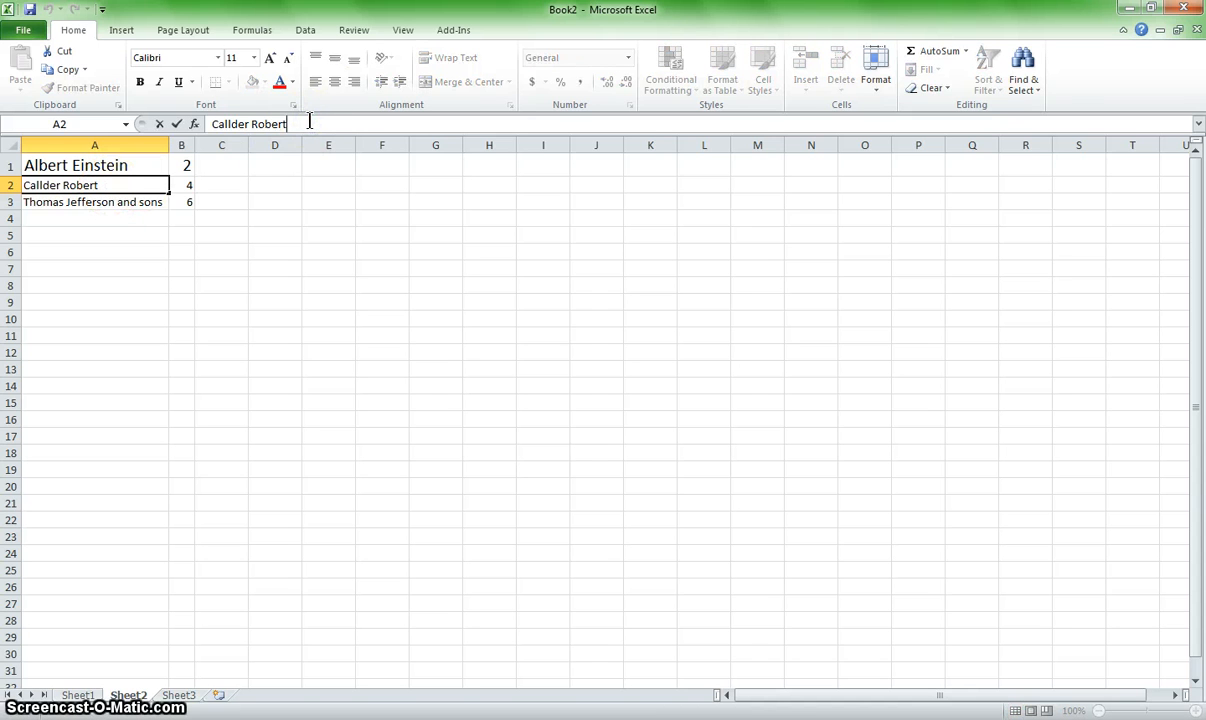
click(311, 124)
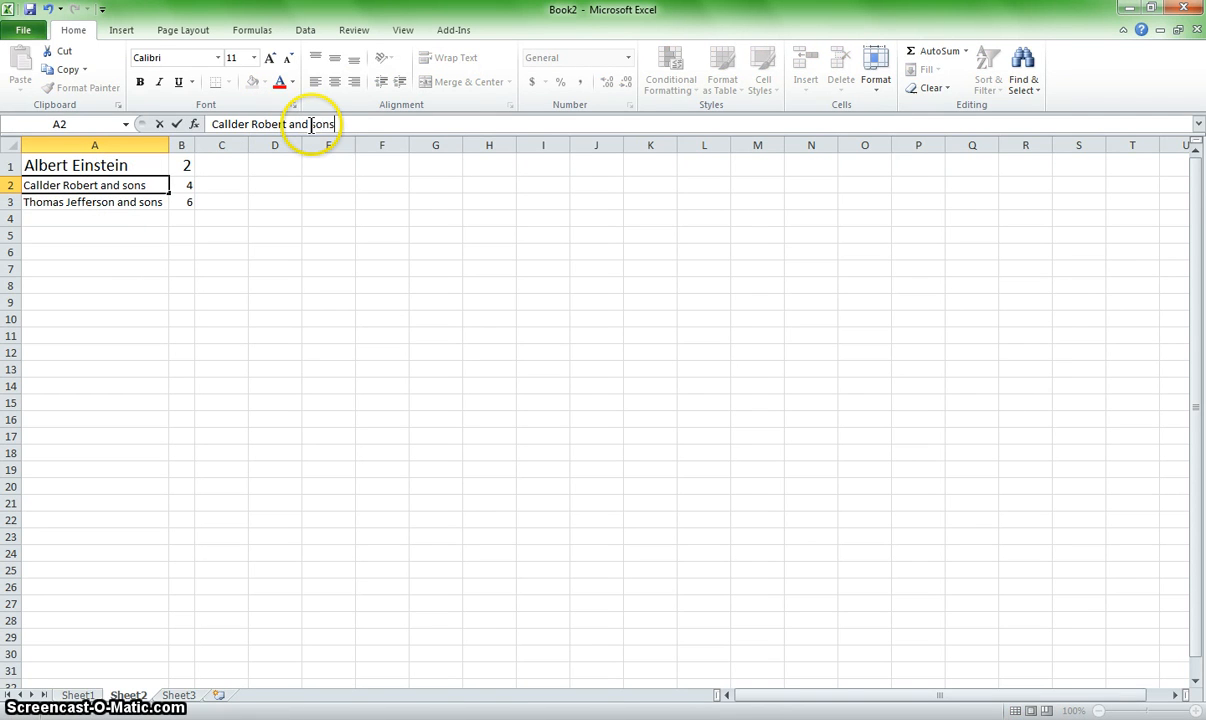
key(Return)
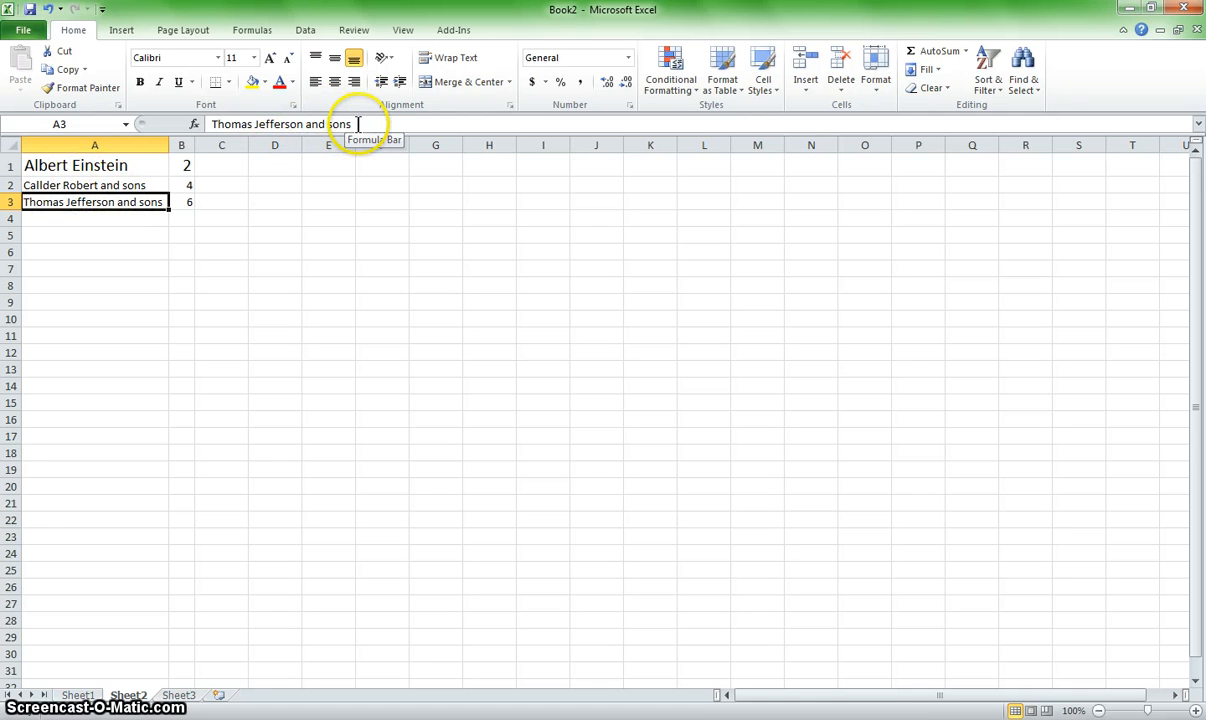
Step: Overwrite the whole entry in A2 with "andn"
click(120, 186)
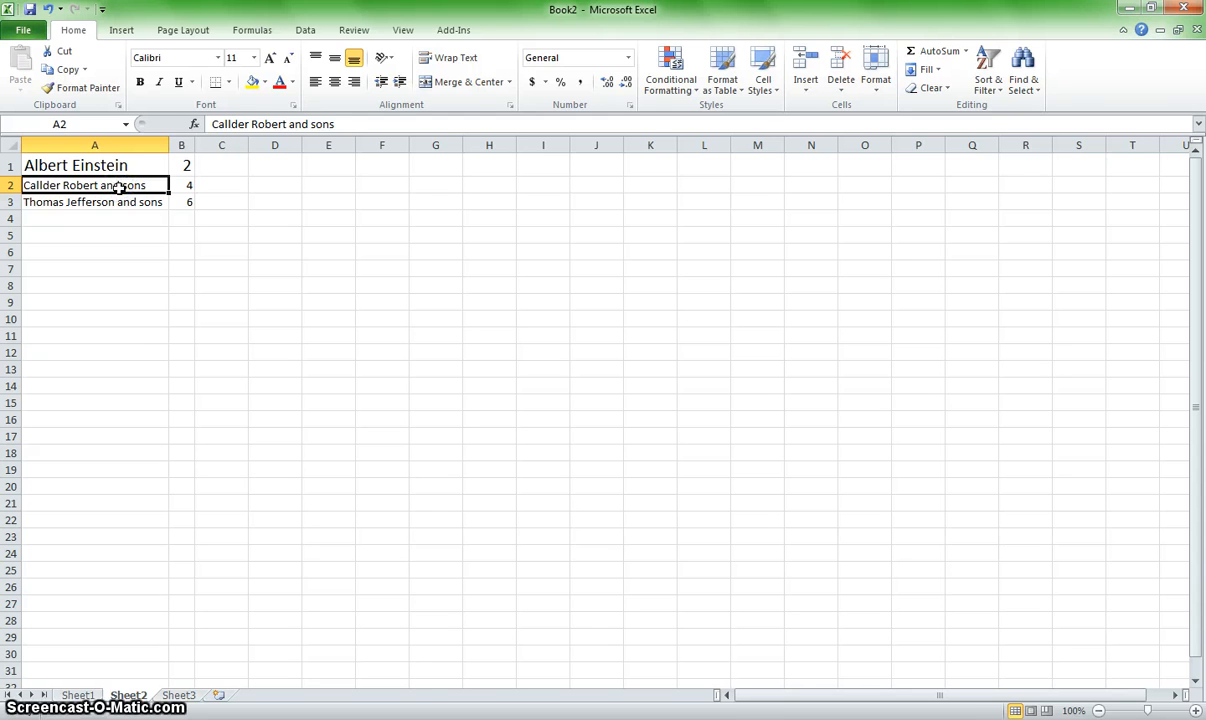
text(andn)
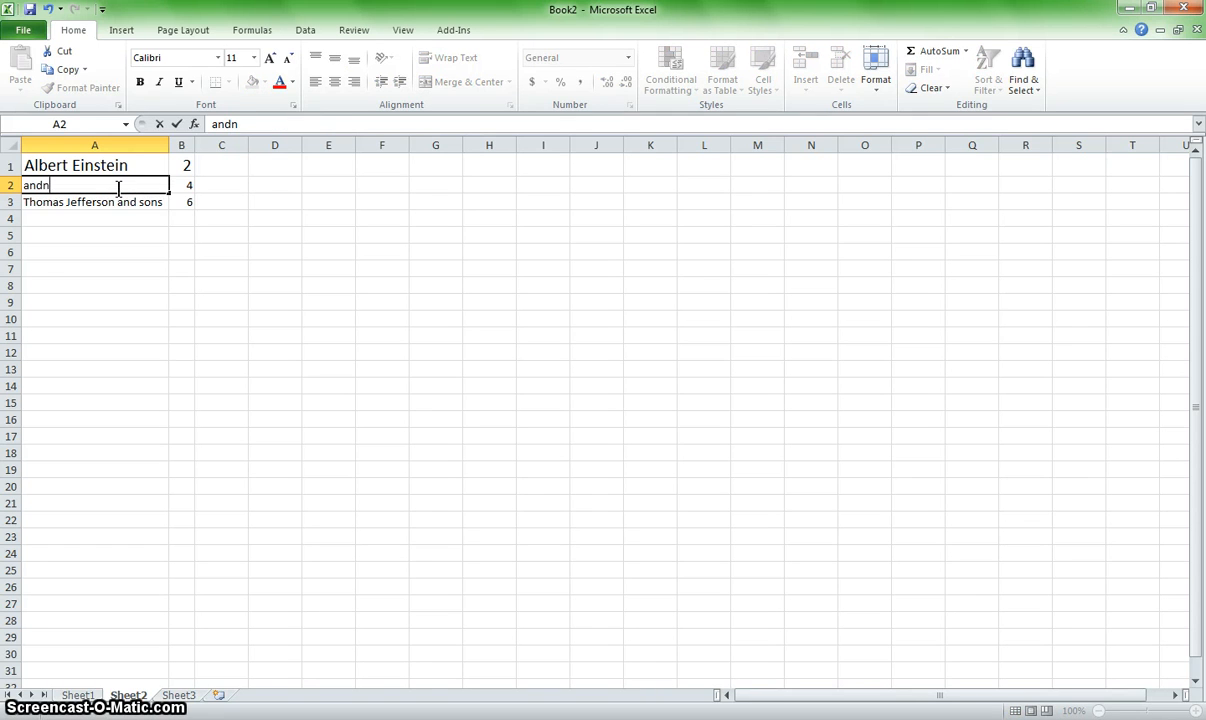
key(Return)
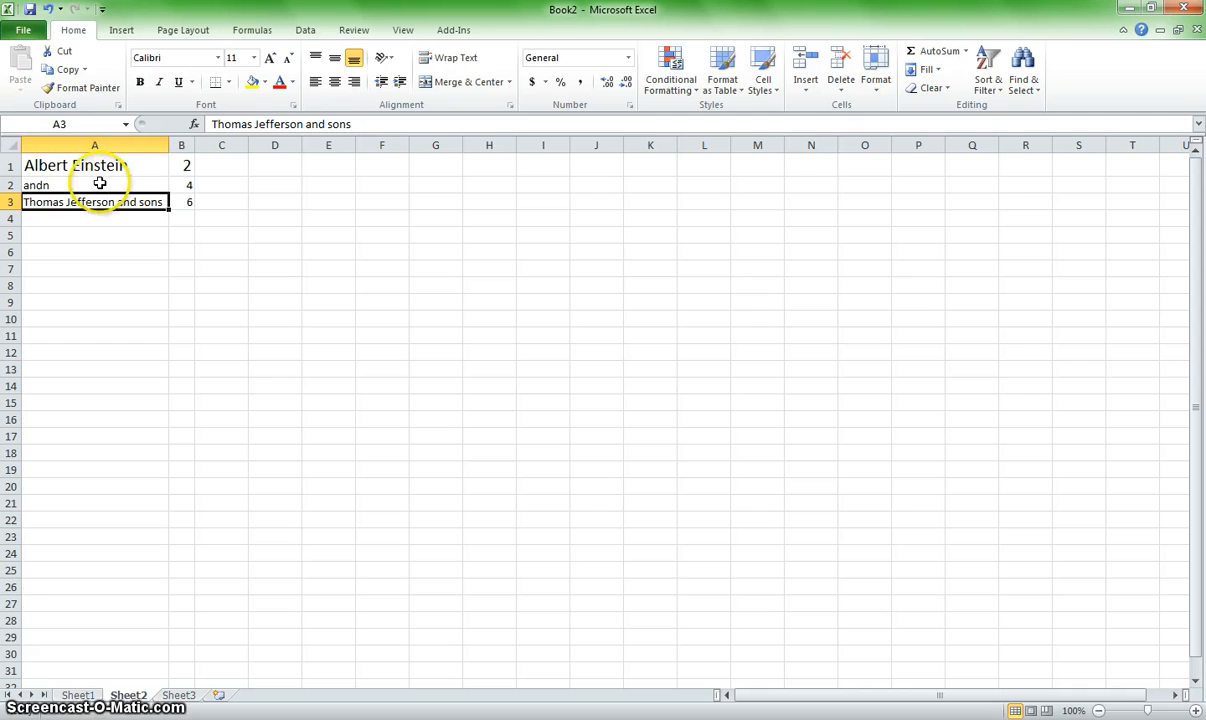
Step: Edit A2 within the cell, replacing its text with "Callder and sons"
click(74, 185)
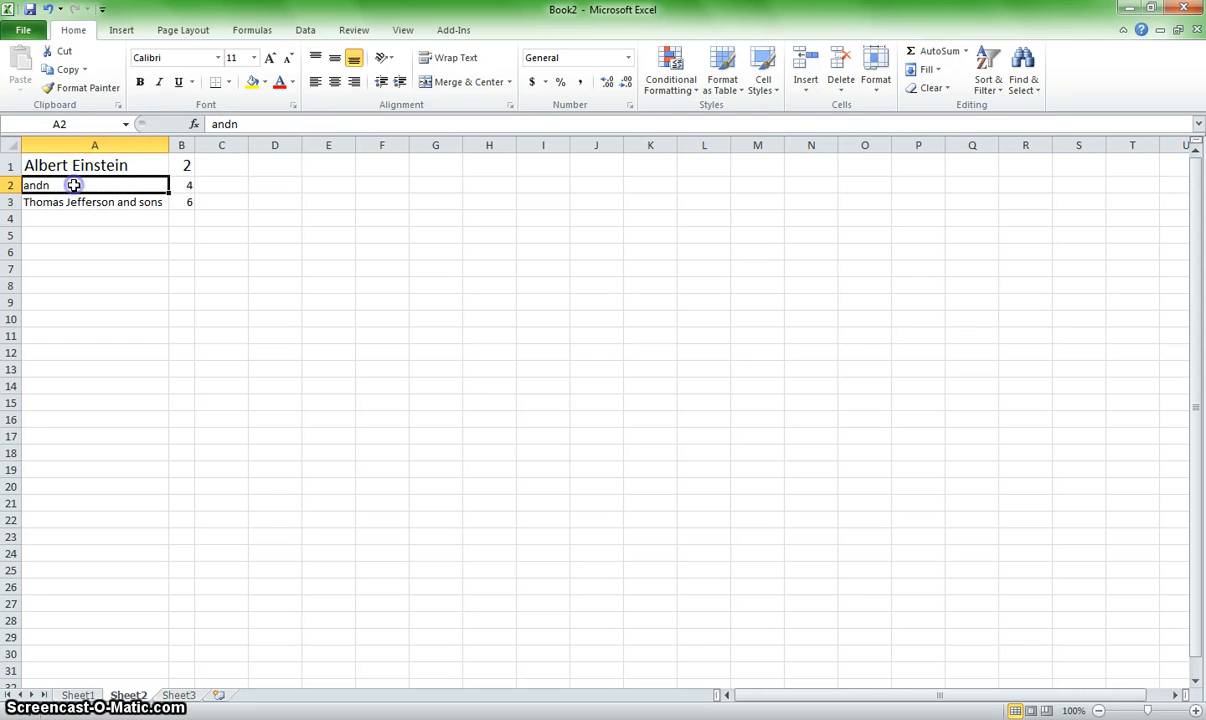
double_click(74, 185)
click(74, 186)
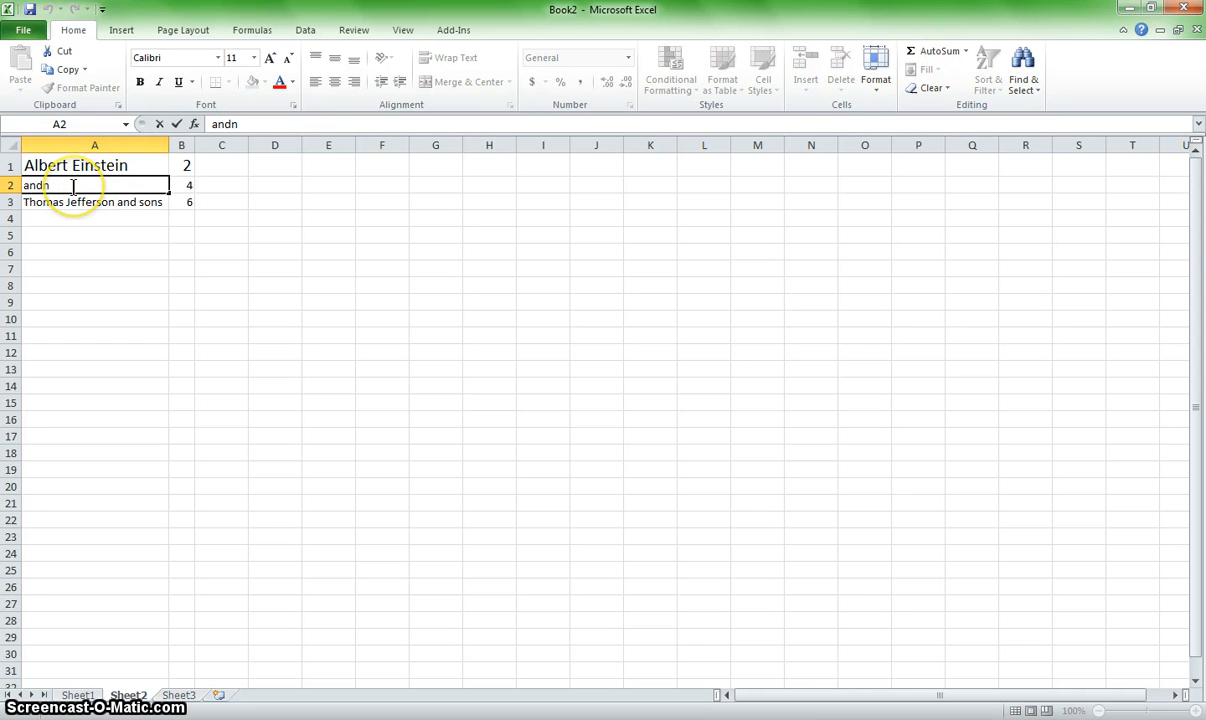
key(BackSpace)
key(BackSpace)
key(BackSpace)
key(BackSpace)
text(Callder)
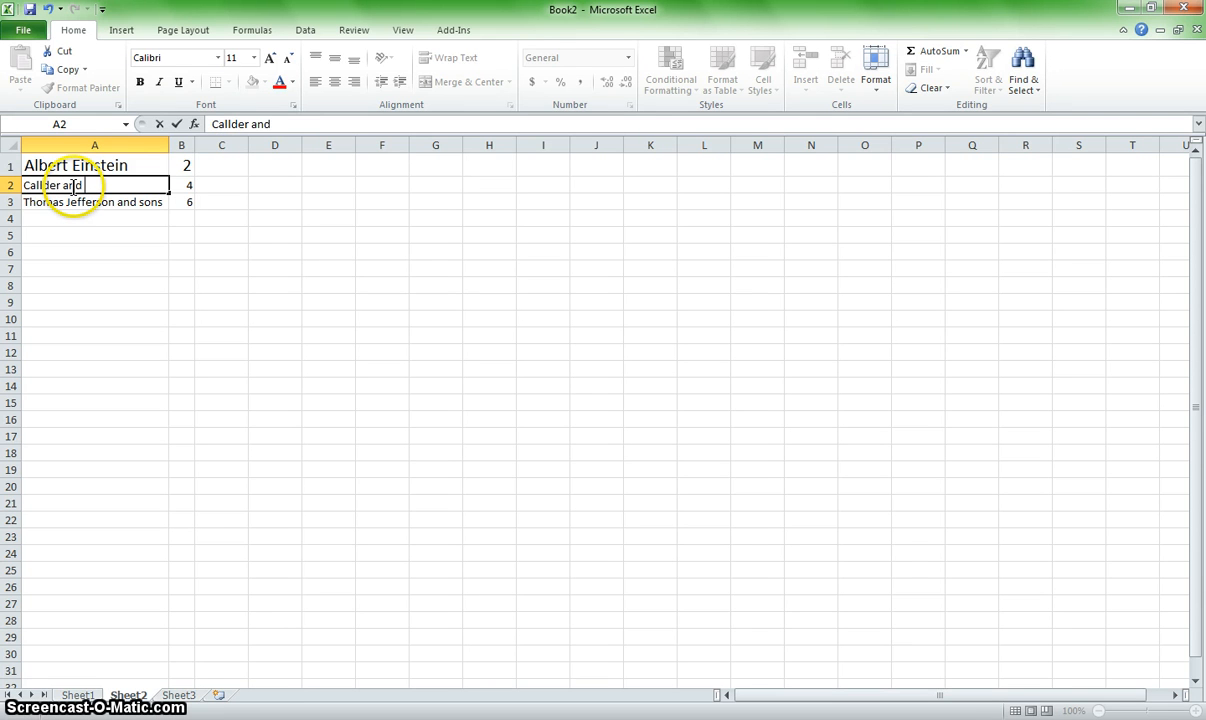
text( and sons)
key(Return)
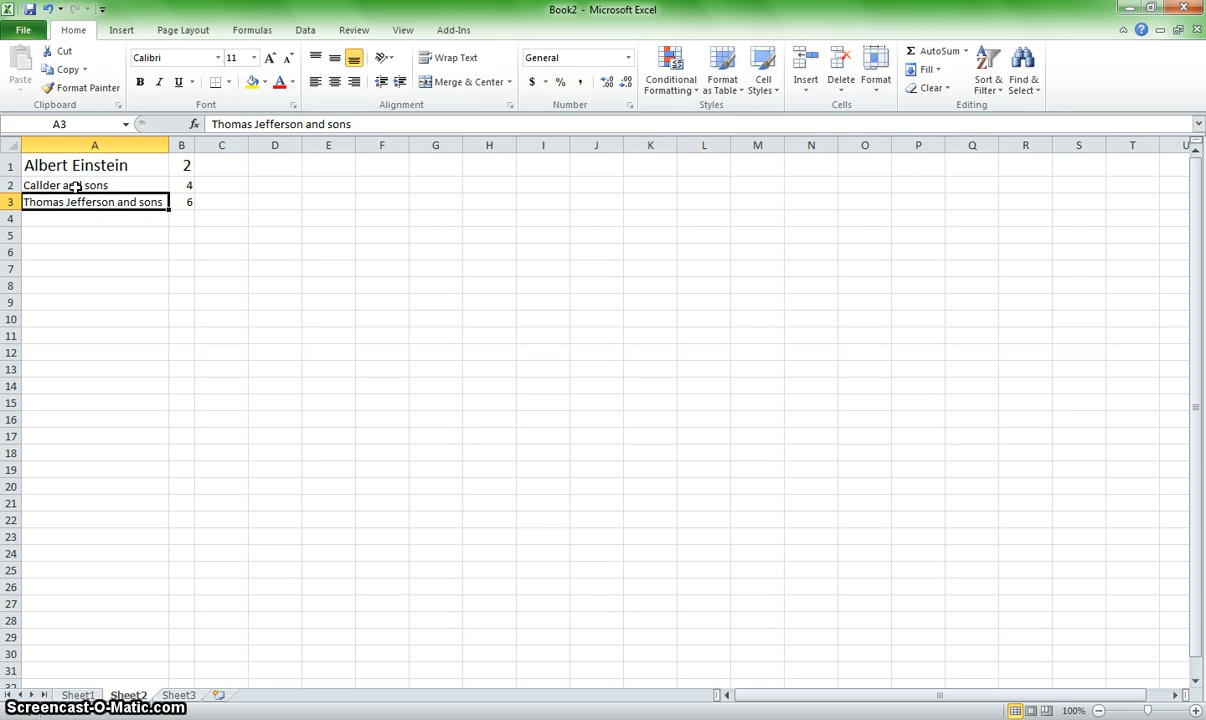
Step: Open A3 for in-cell editing and place the cursor inside its first word, after "Tho"
click(76, 203)
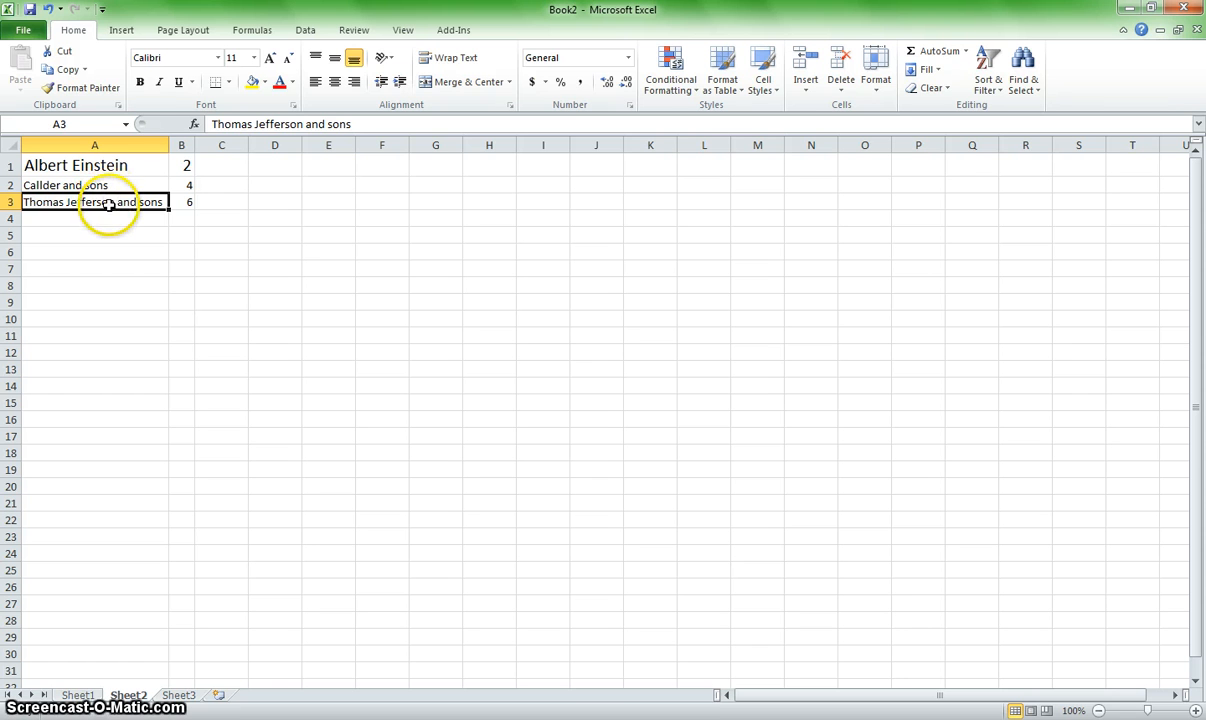
double_click(142, 203)
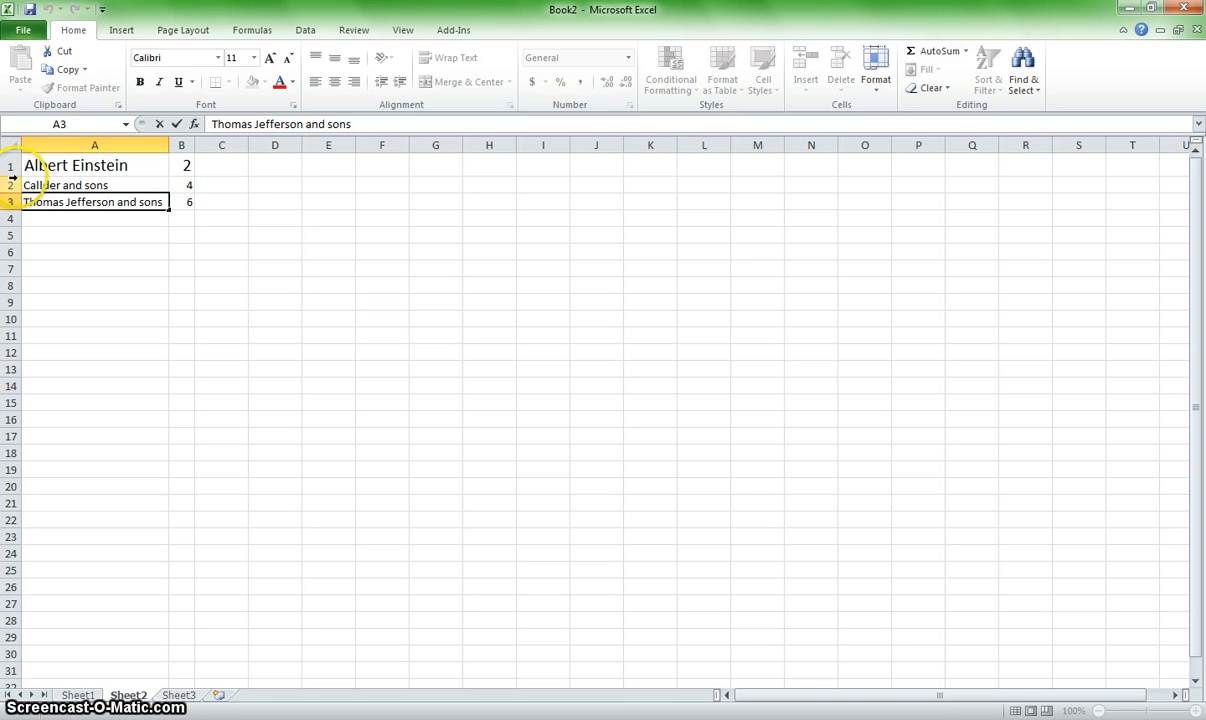
drag(36, 205, 44, 205)
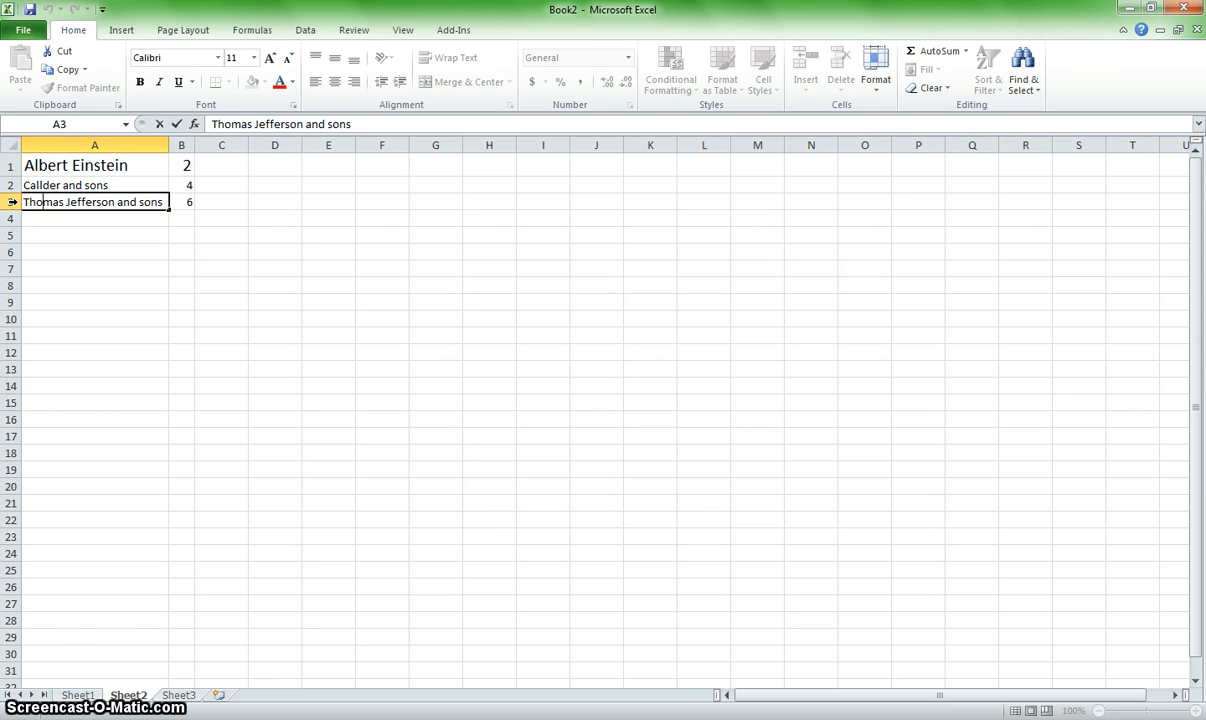
Step: Select entire row 3, entire column C, columns C to G, and rows 5 to 11 in turn
click(12, 202)
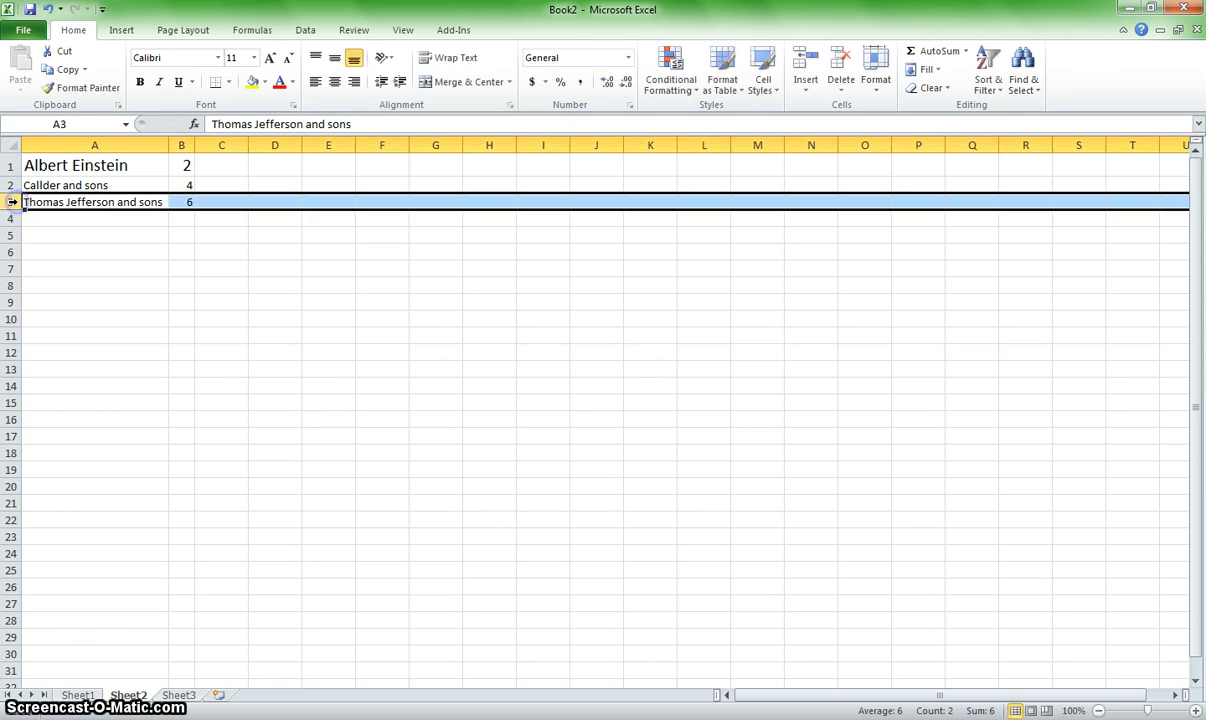
click(224, 145)
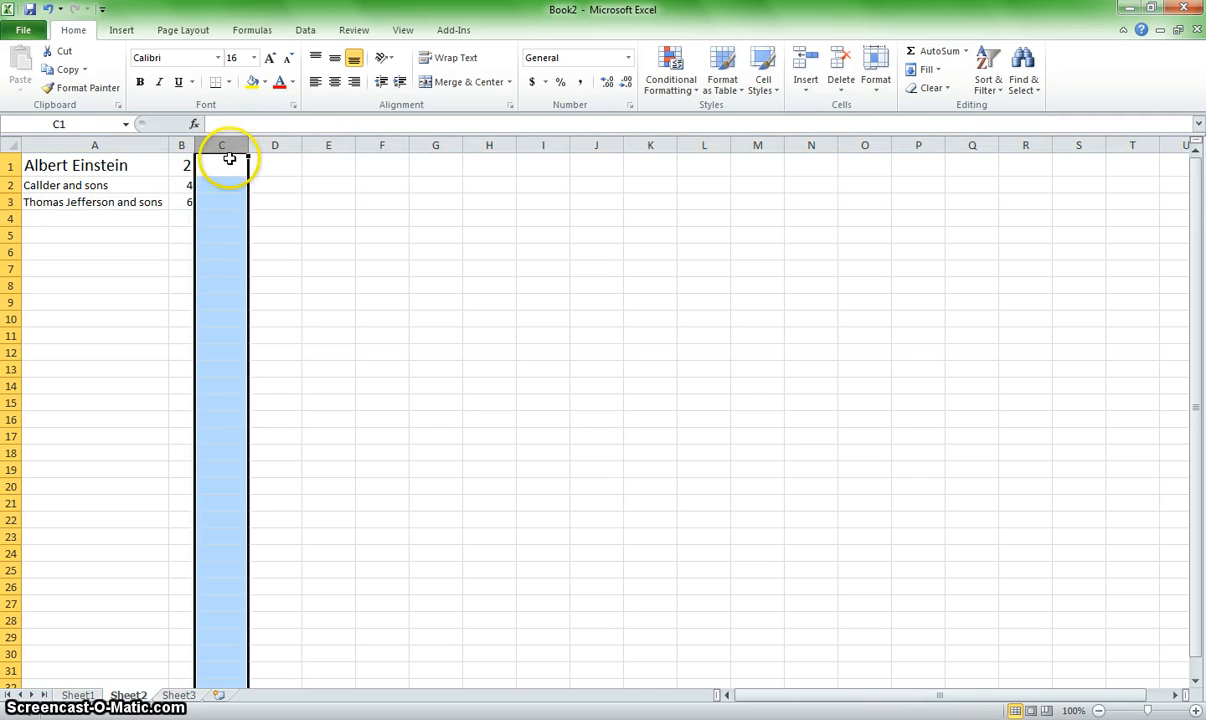
click(223, 146)
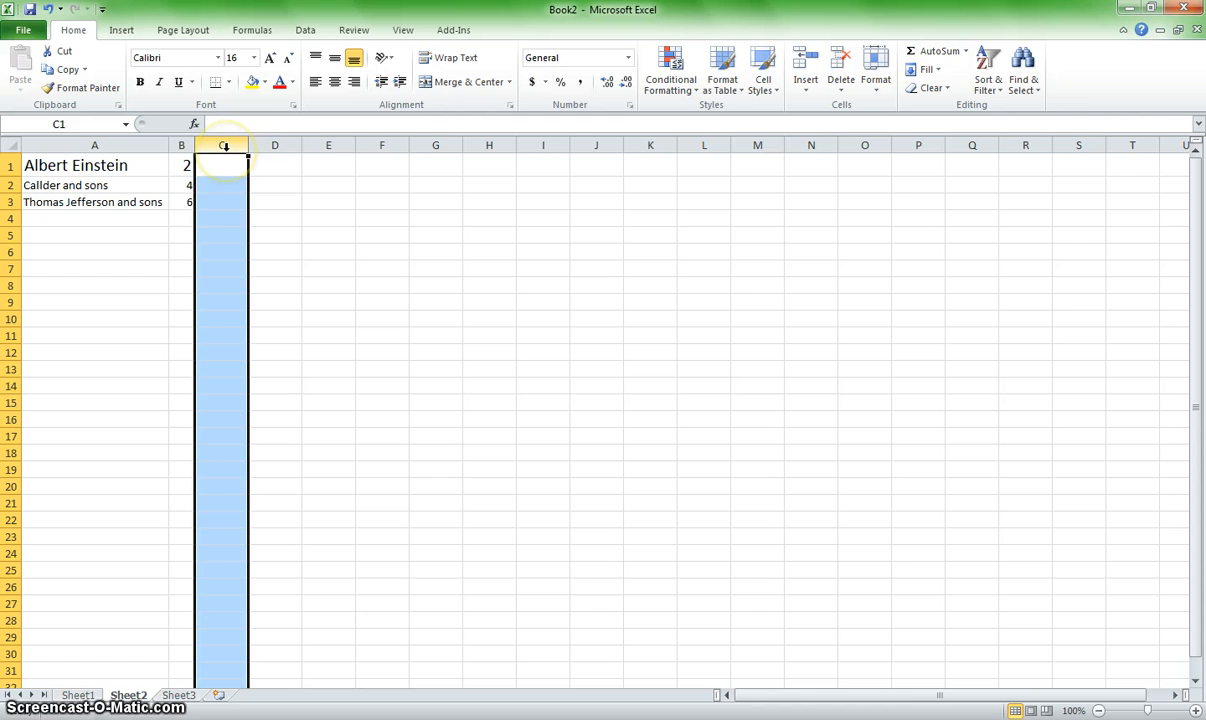
right_click(238, 147)
drag(238, 147, 457, 147)
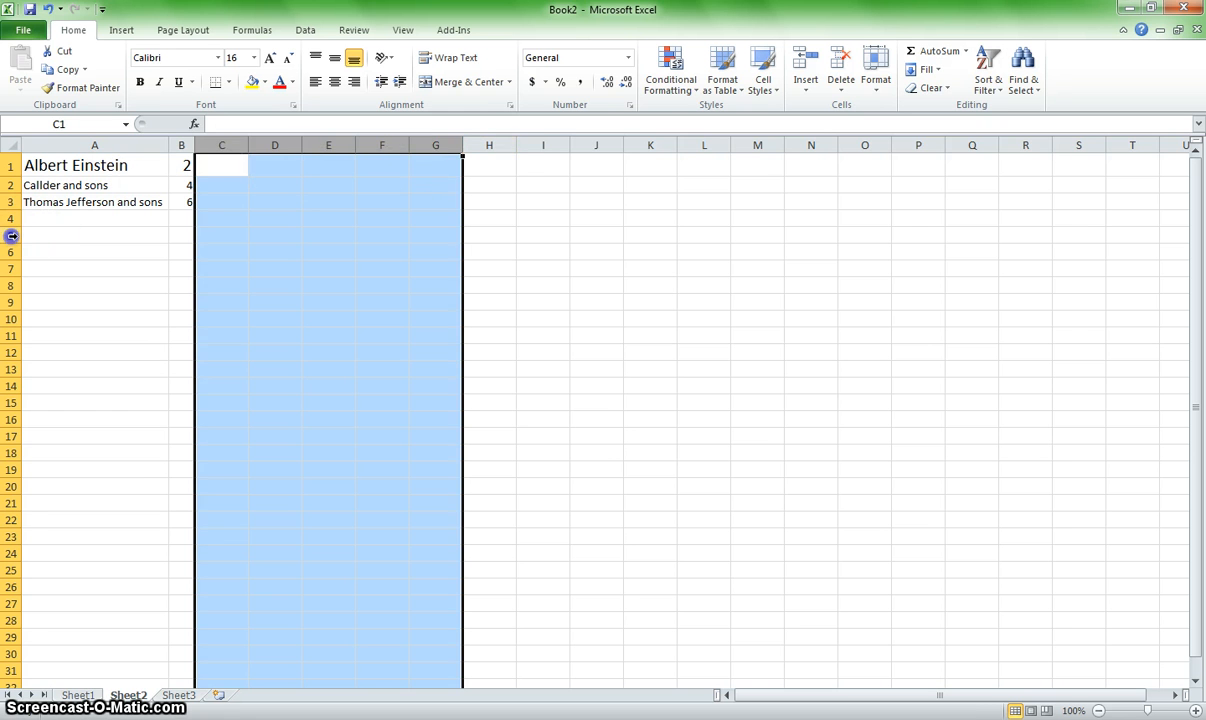
drag(11, 235, 12, 336)
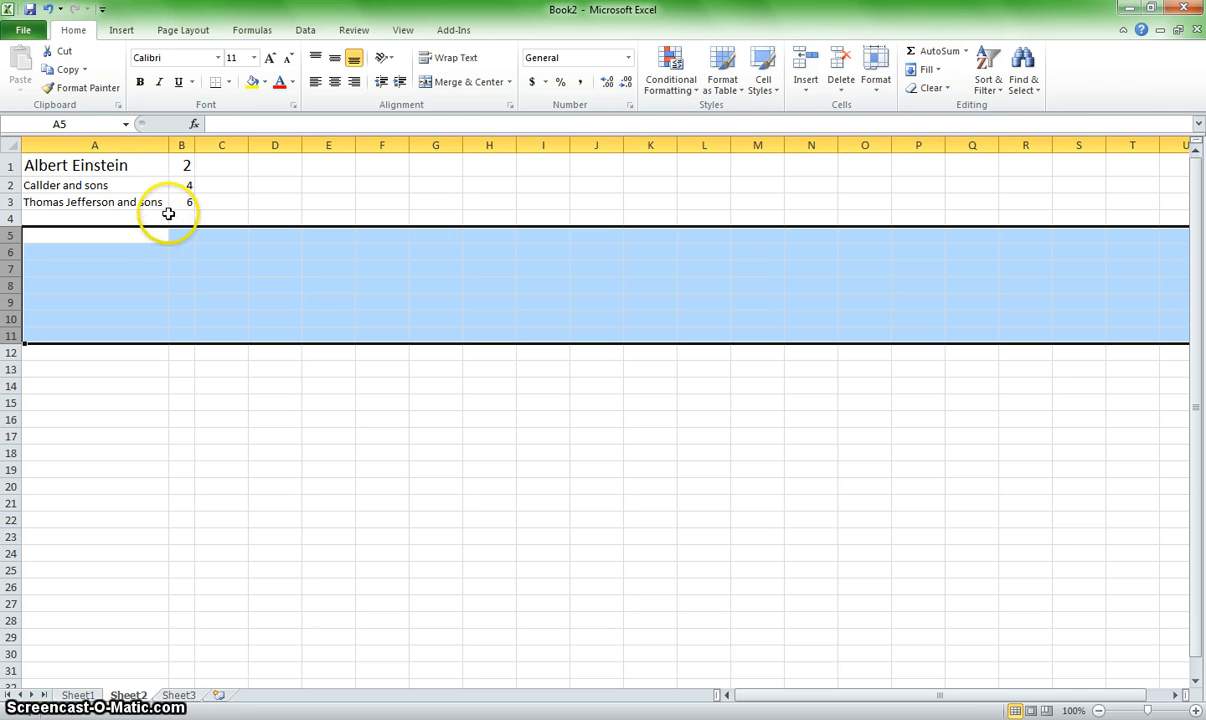
Step: Move the empty cell C2 down to C7
click(226, 185)
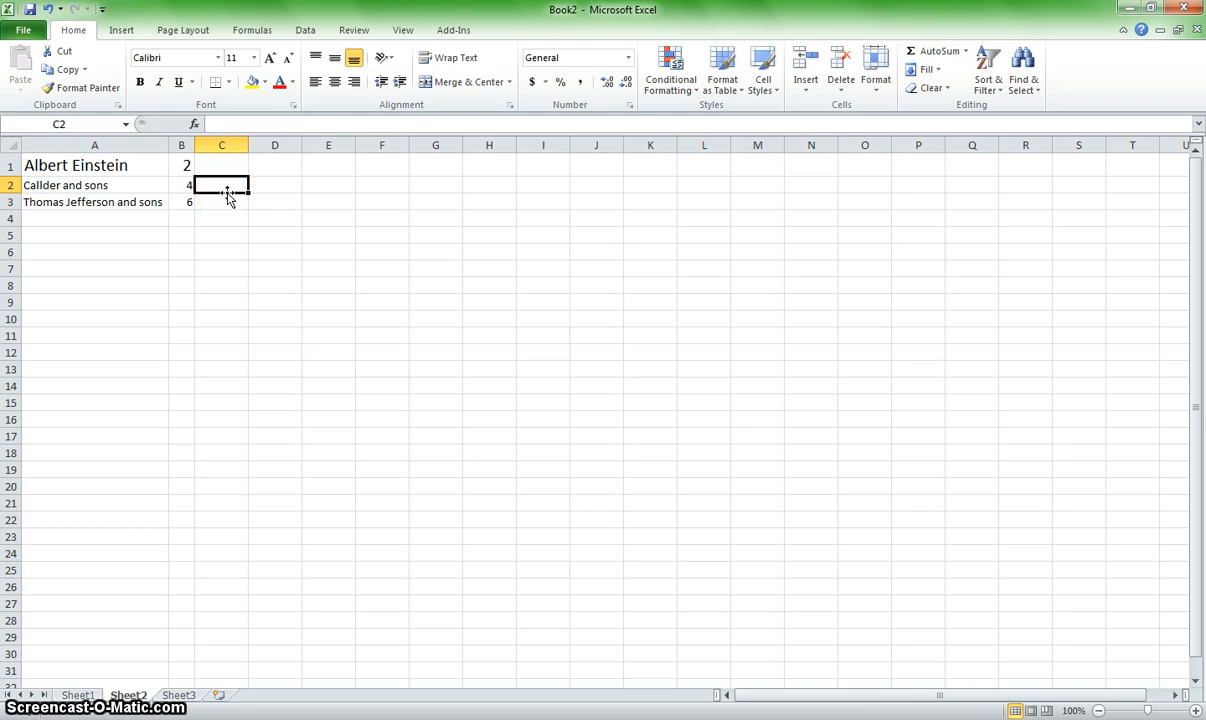
drag(228, 196, 240, 272)
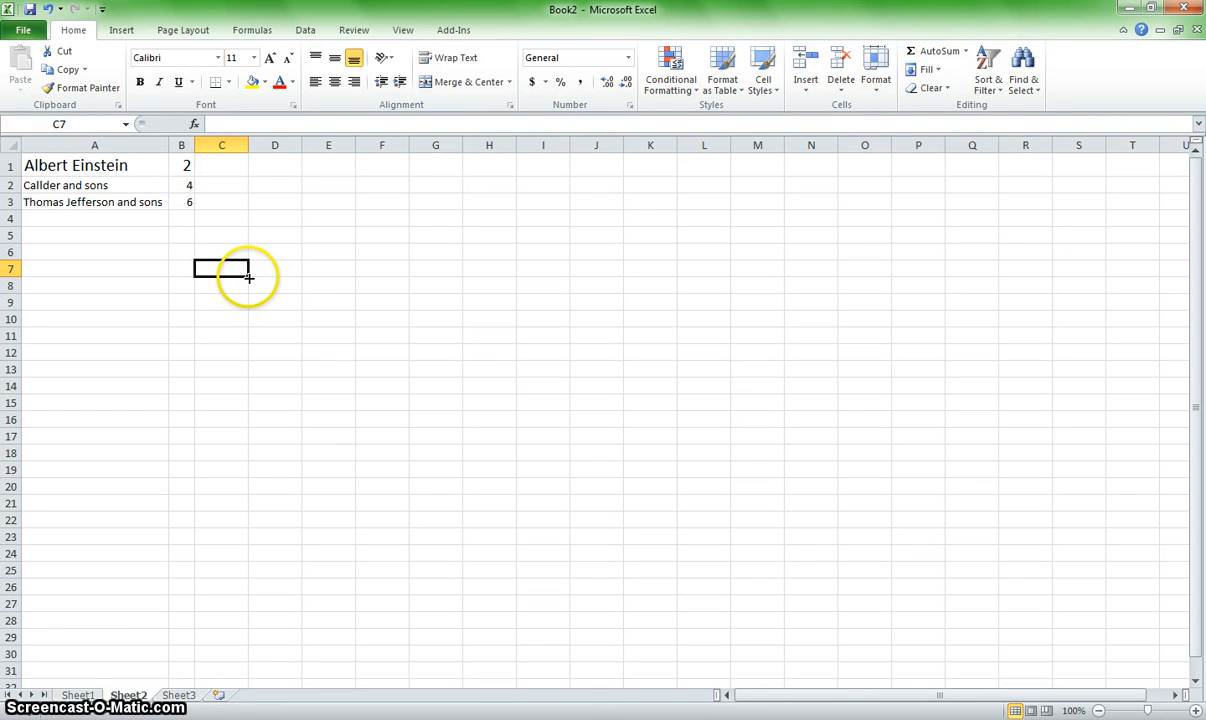
Step: Fill the entry in A3 down to row 16 and across to column D
click(156, 206)
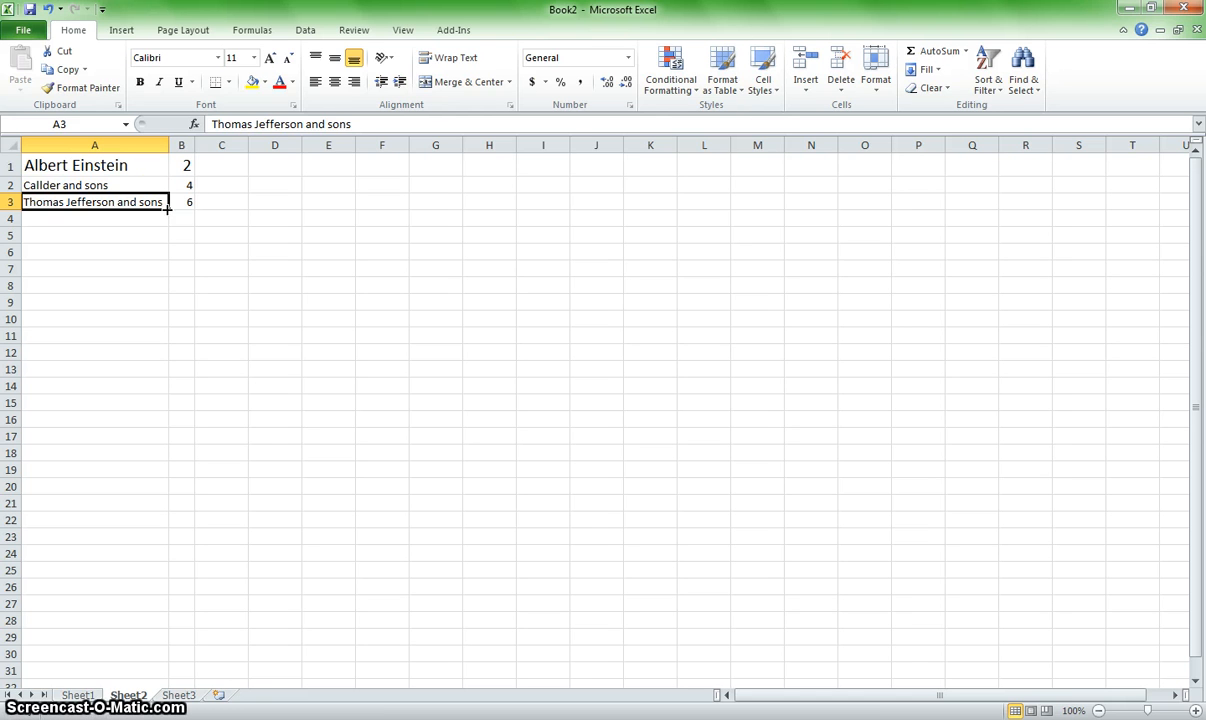
click(169, 197)
drag(168, 210, 163, 420)
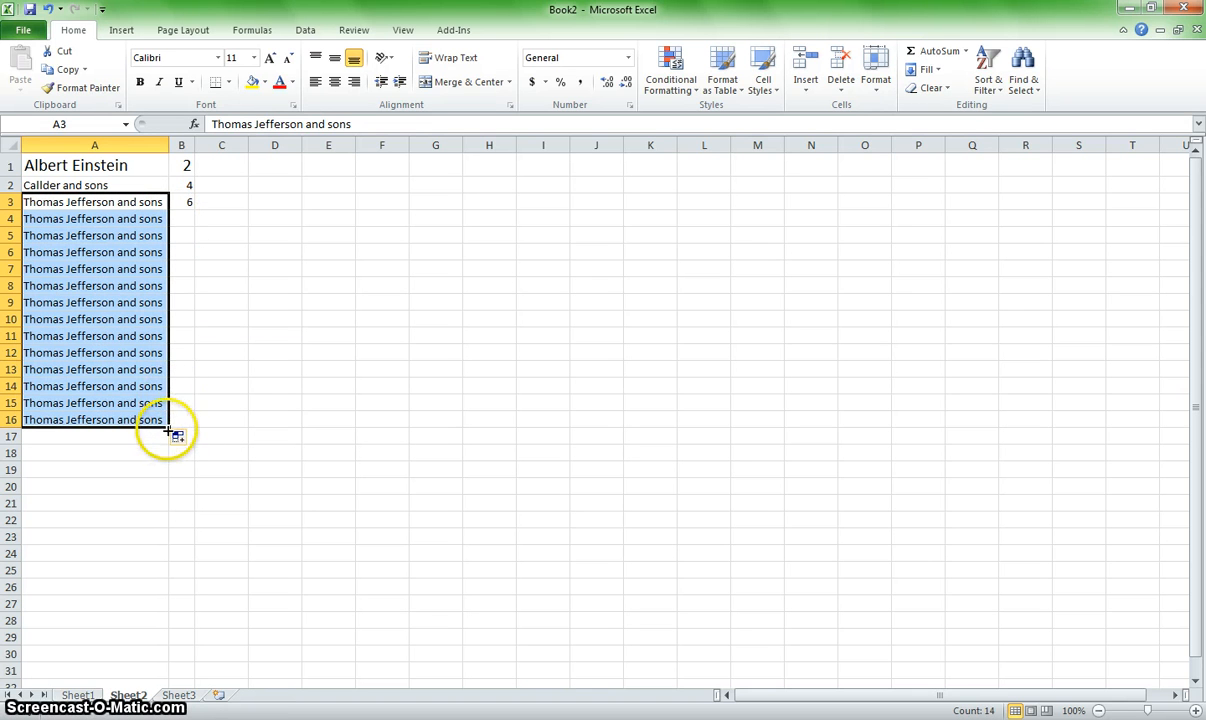
drag(168, 428, 313, 423)
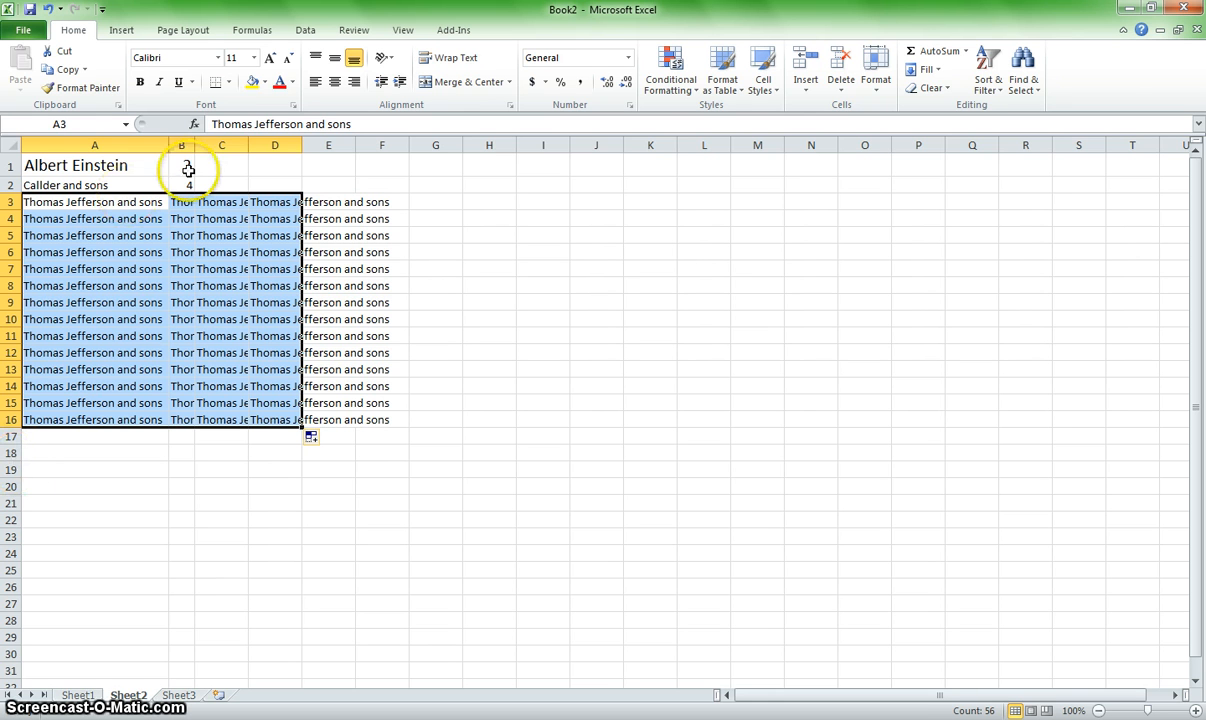
Step: Widen column B to about three times its width and increase row 16's height to about two and a half times
drag(194, 147, 243, 148)
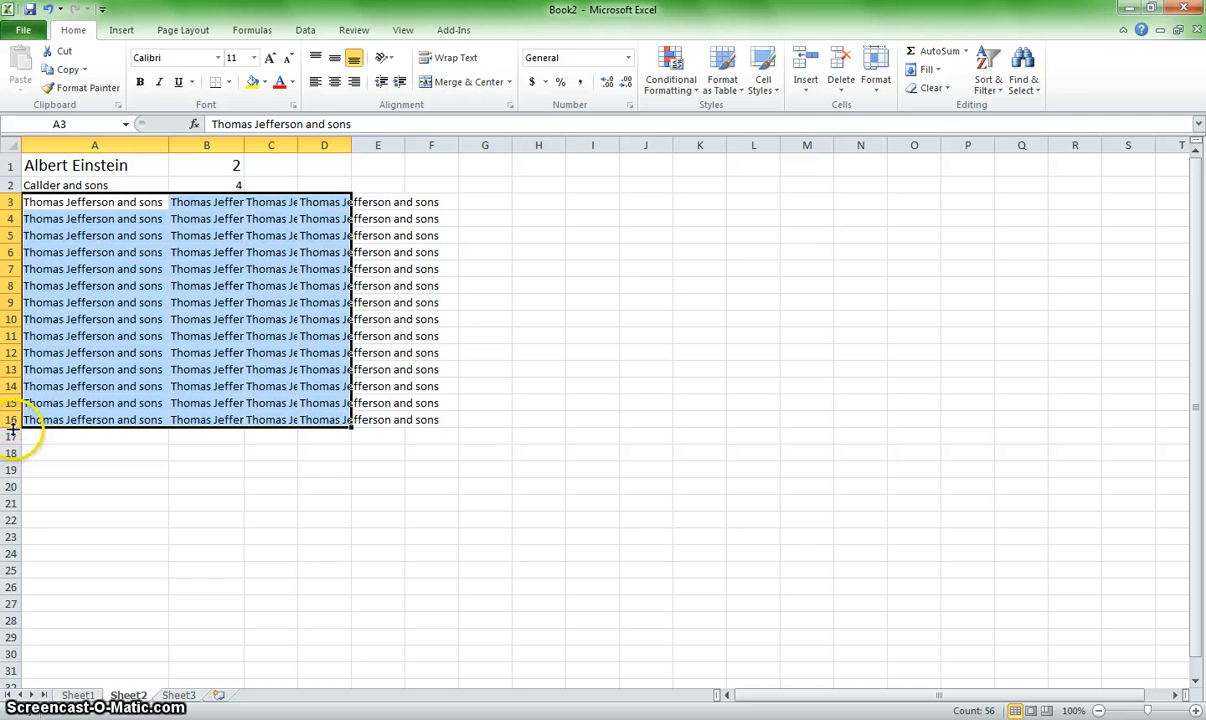
drag(12, 436, 14, 453)
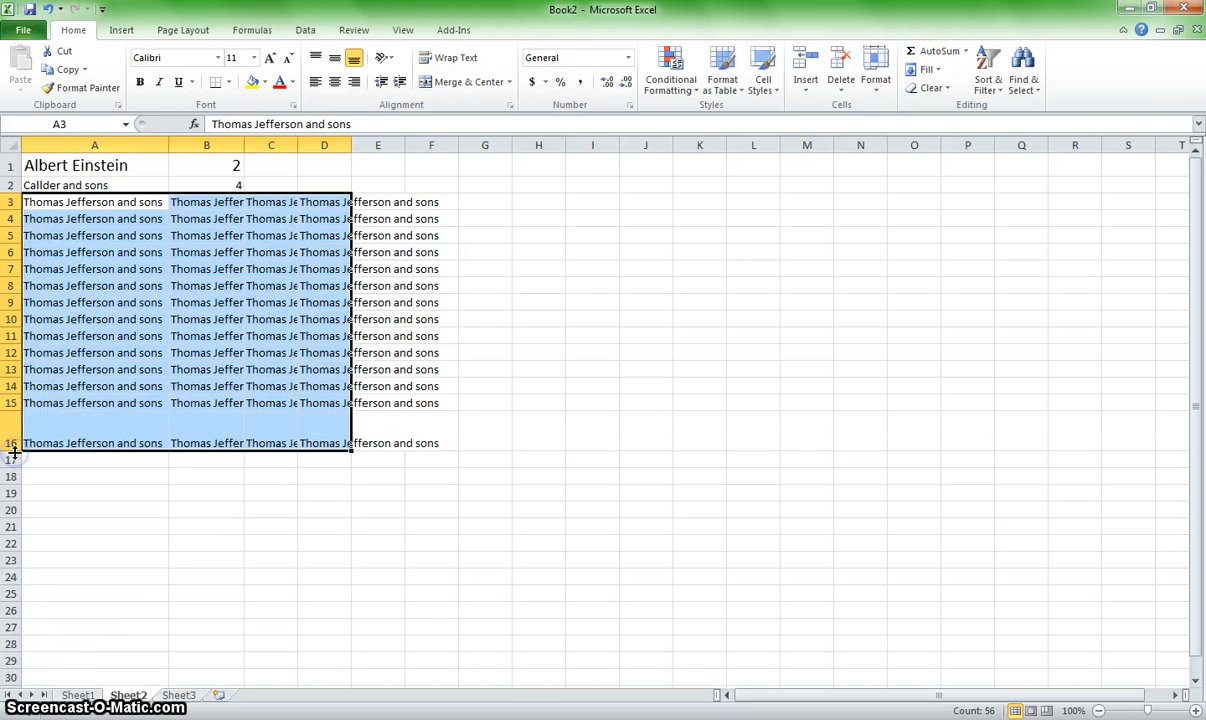
click(161, 443)
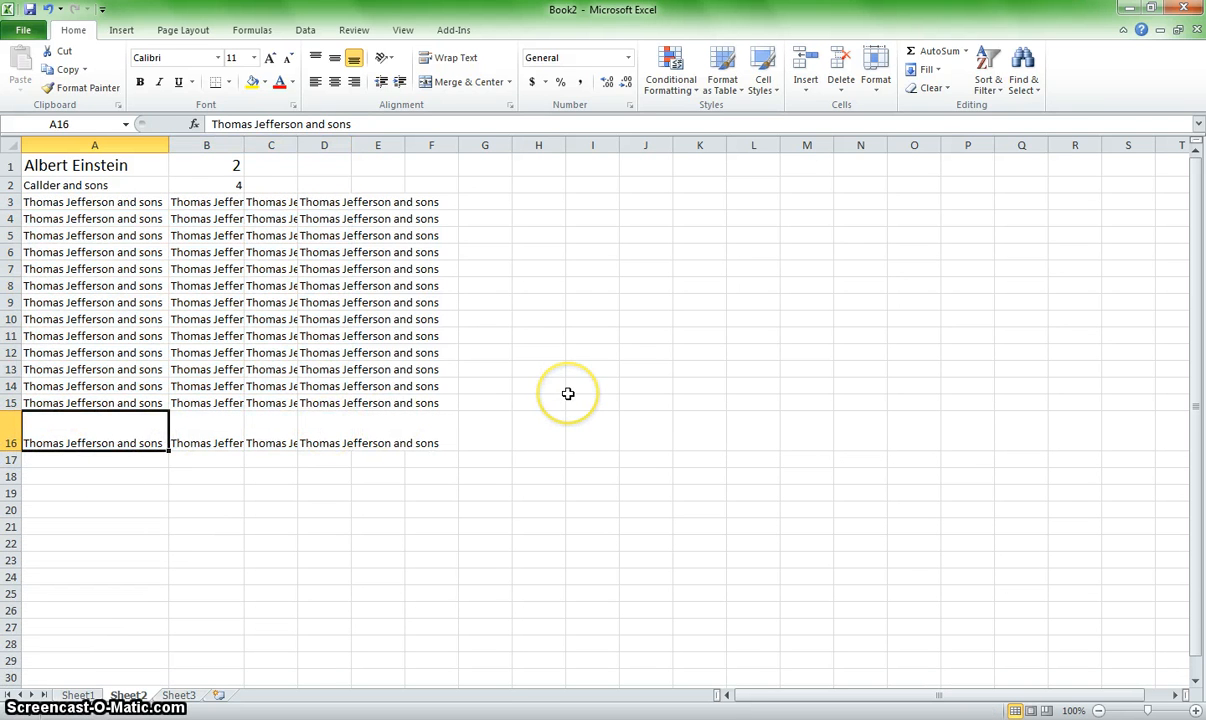